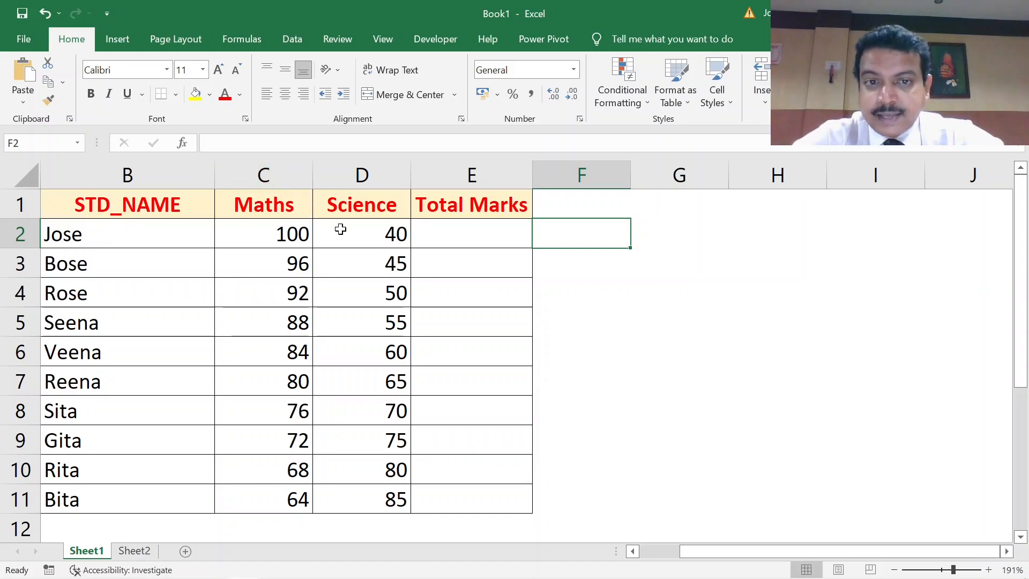
pyautogui.hscroll(-2, 364, 224)
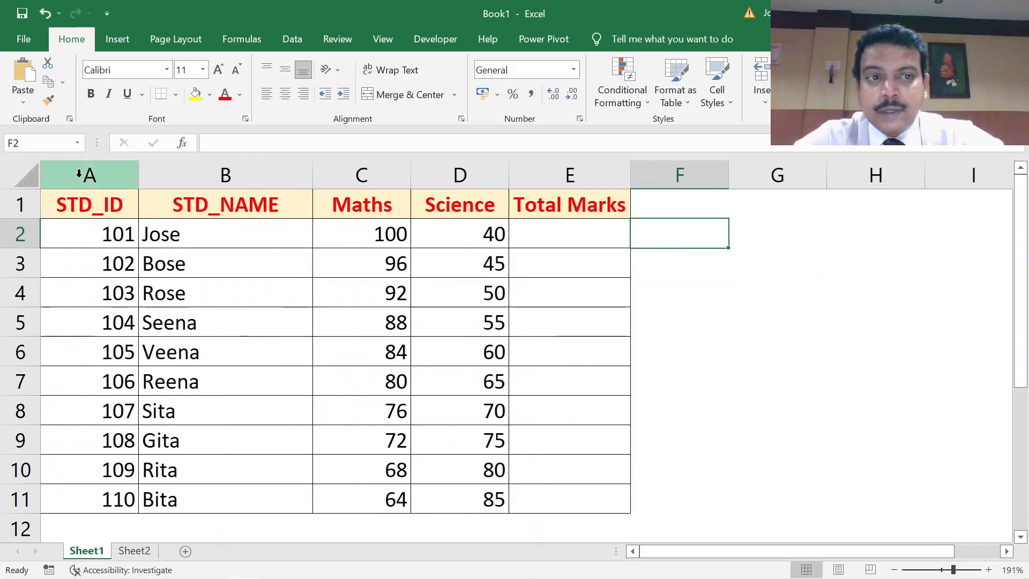
pyautogui.click(80, 173)
pyautogui.click(411, 293)
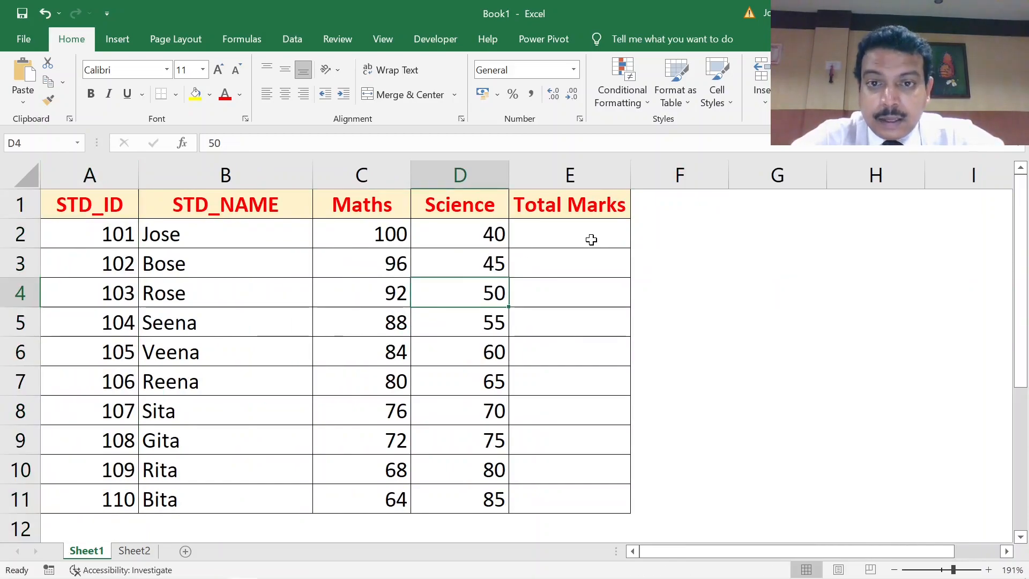
pyautogui.click(591, 240)
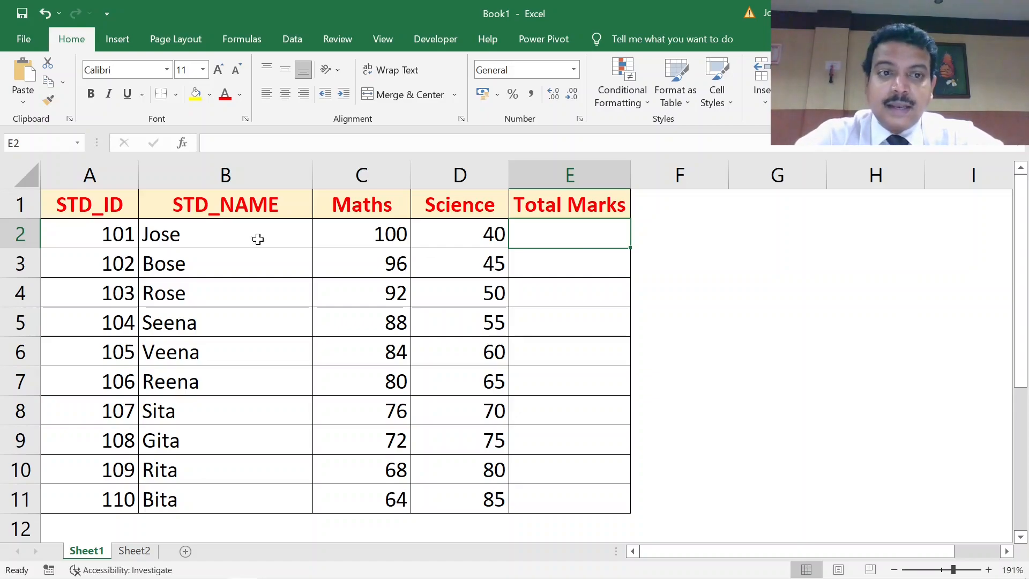
pyautogui.click(229, 229)
pyautogui.click(365, 231)
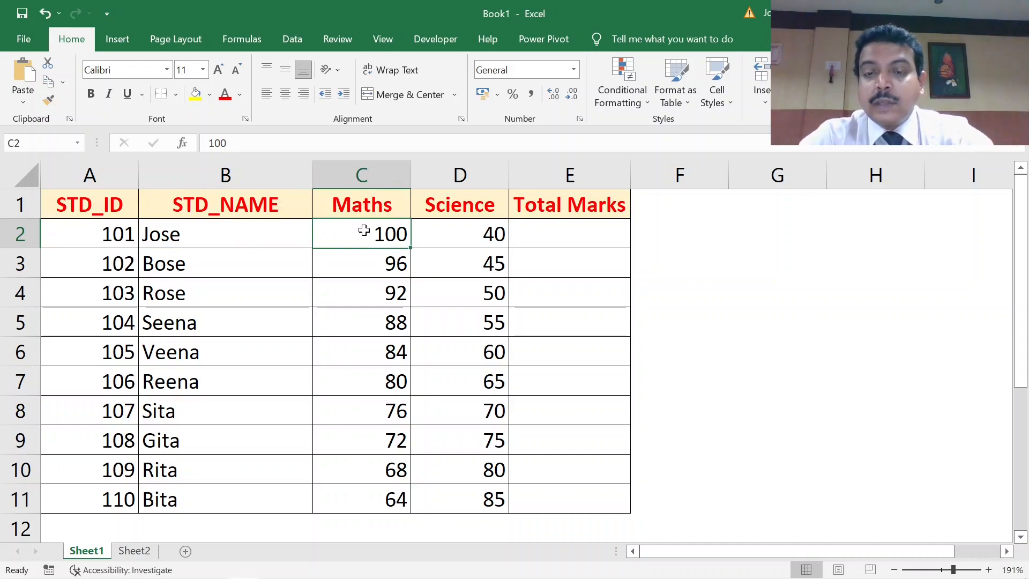
pyautogui.click(724, 286)
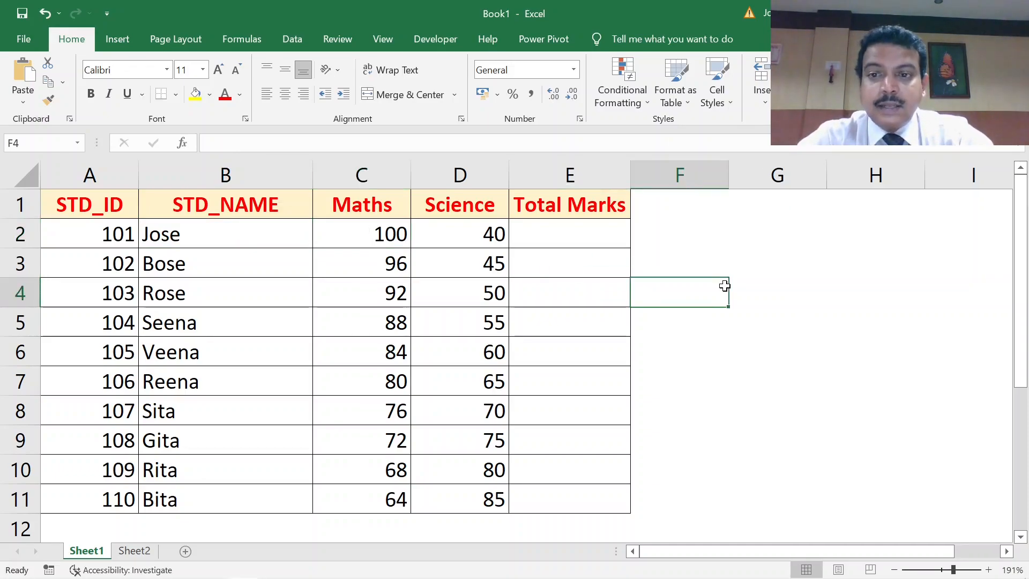
# Enter the number 67 in cell G3 and clear the cell again.
pyautogui.click(776, 275)
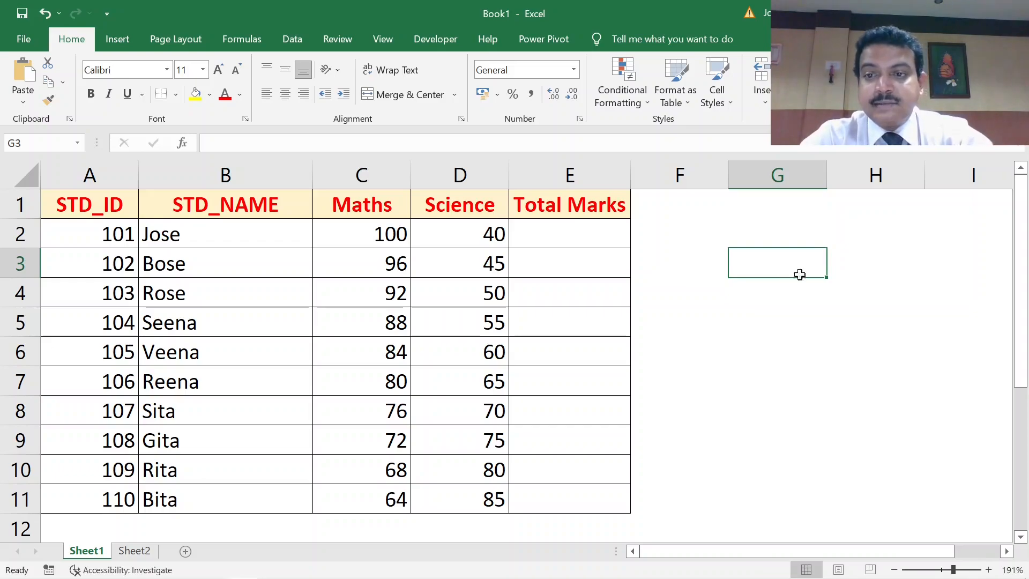
pyautogui.write('67')
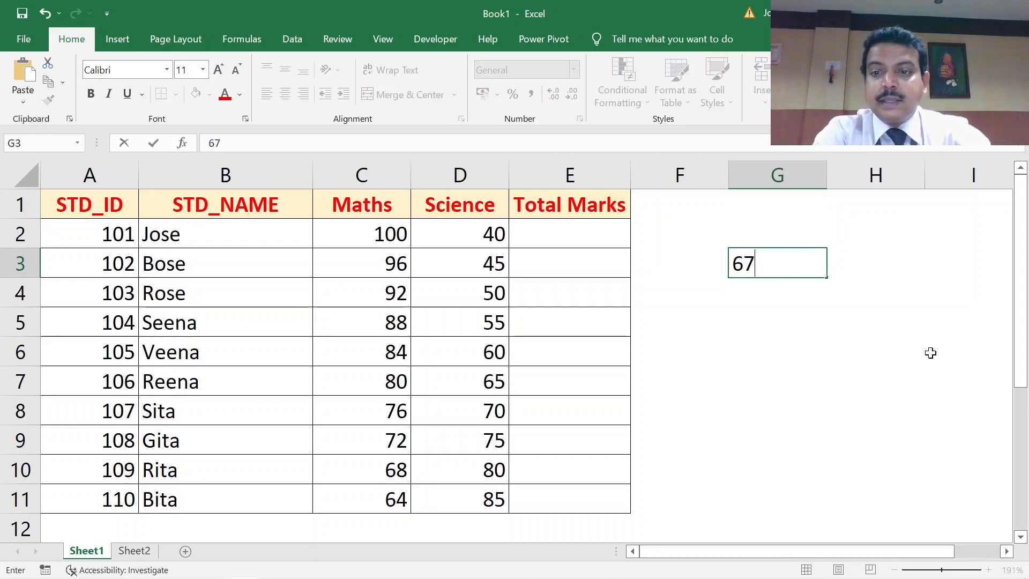
pyautogui.press('Return')
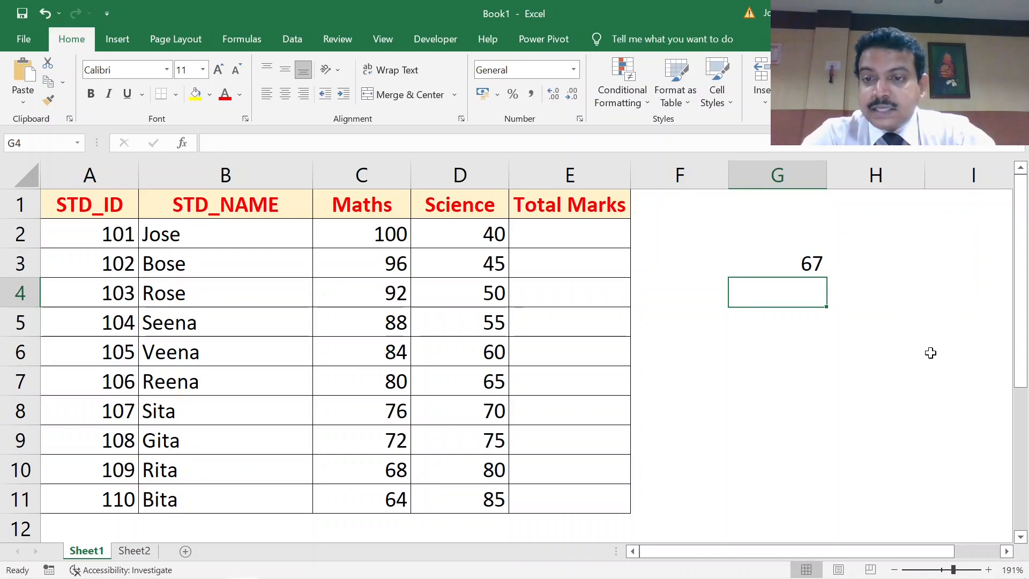
pyautogui.press('Up')
pyautogui.press('Delete')
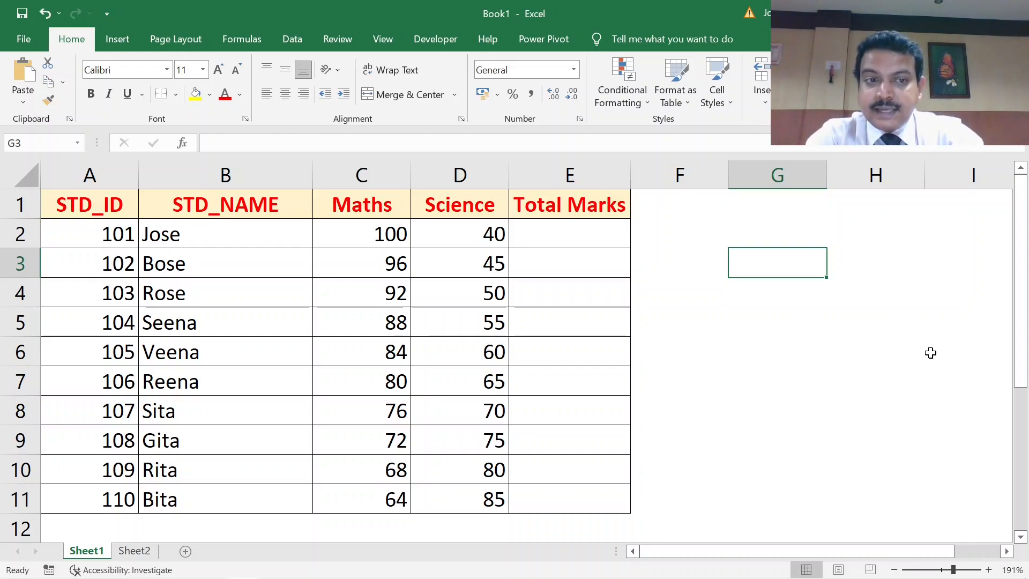
# Enter 50+52 without an equals sign in cell G3.
pyautogui.press('F2')
pyautogui.write('50')
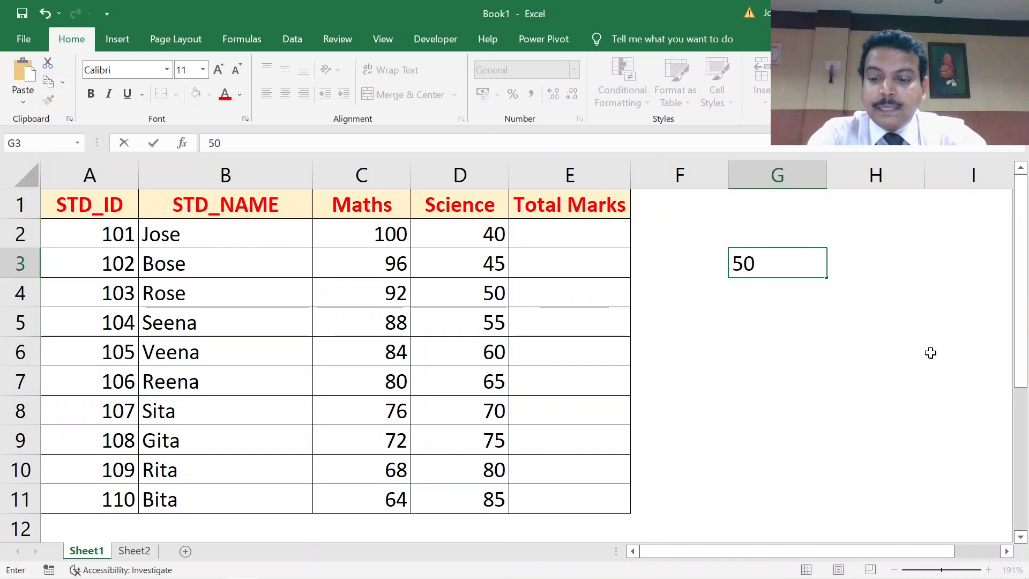
pyautogui.write('+52')
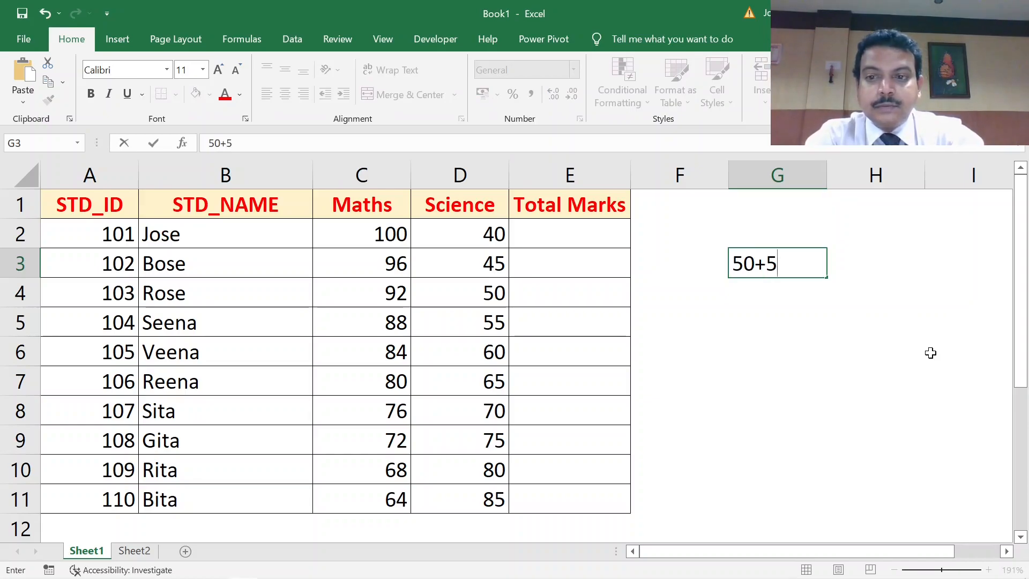
pyautogui.press('Return')
pyautogui.press('Up')
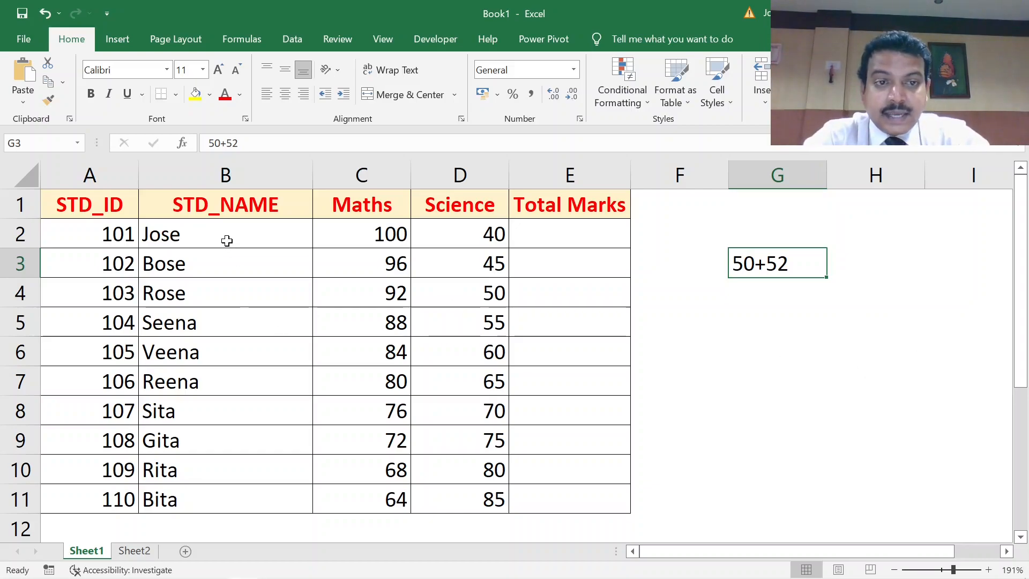
pyautogui.click(226, 240)
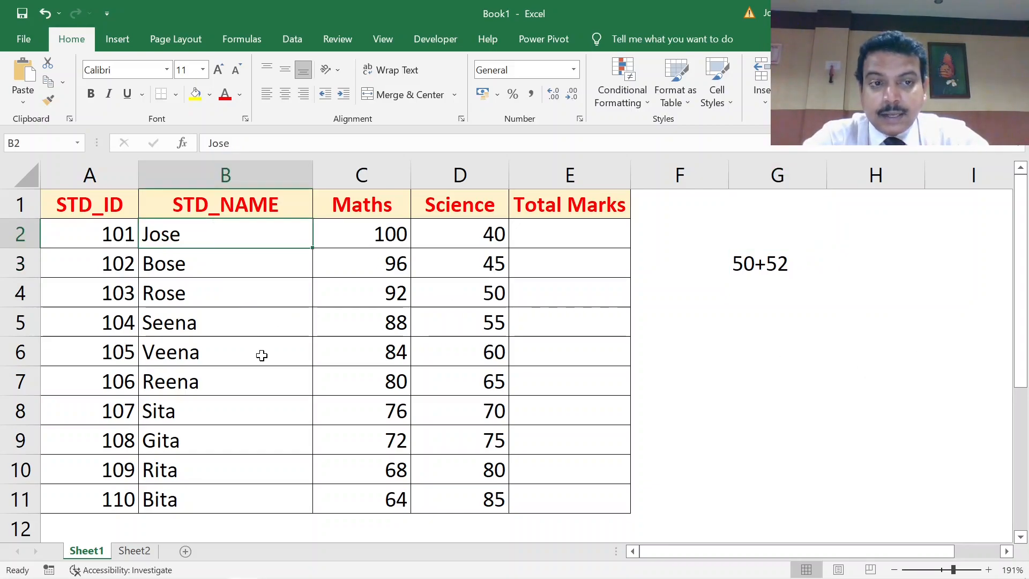
pyautogui.click(345, 242)
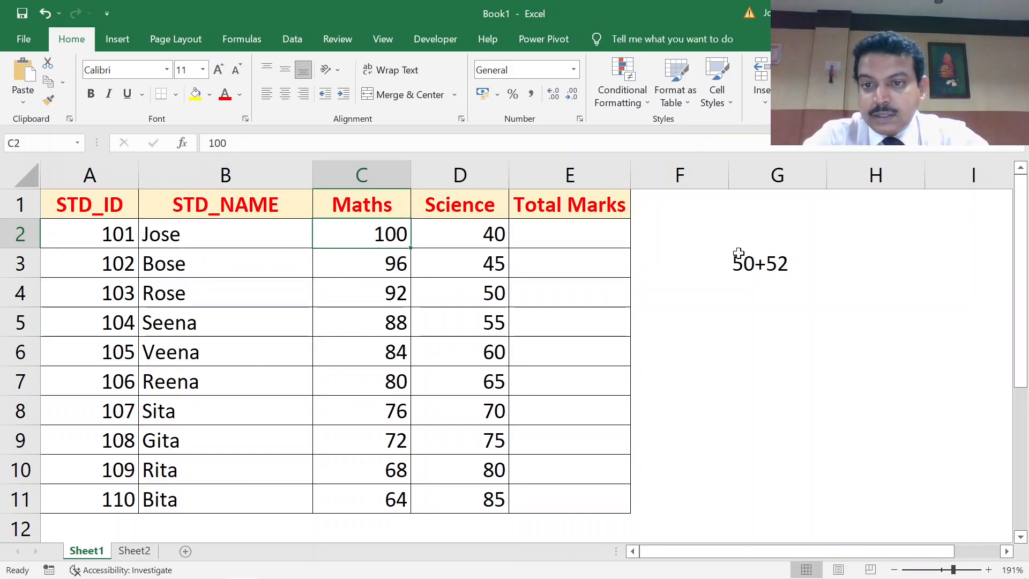
pyautogui.click(756, 262)
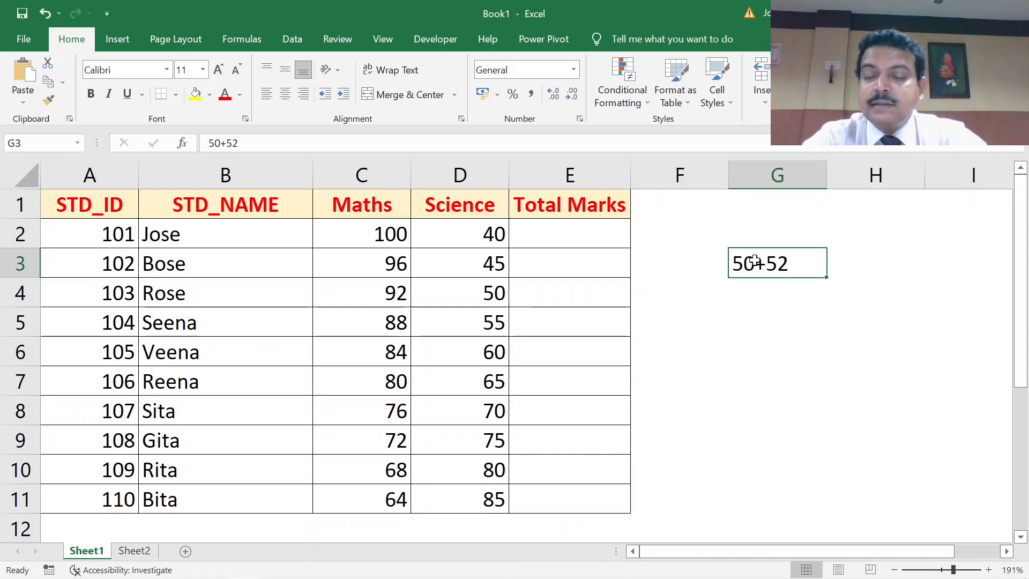
# Enter the formula =50+52 in cell G4, directly below the 50+52 text.
pyautogui.click(752, 290)
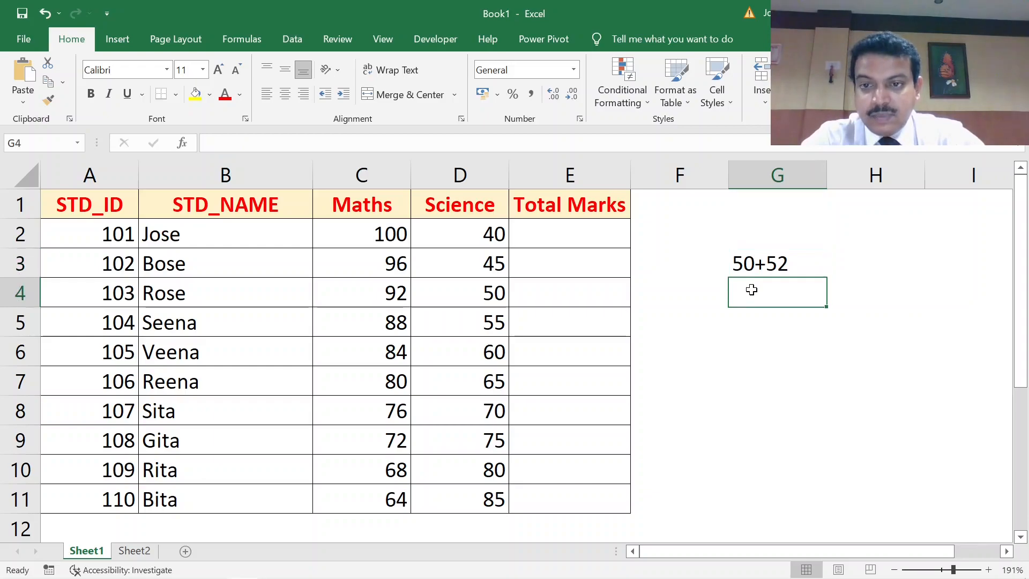
pyautogui.write('=')
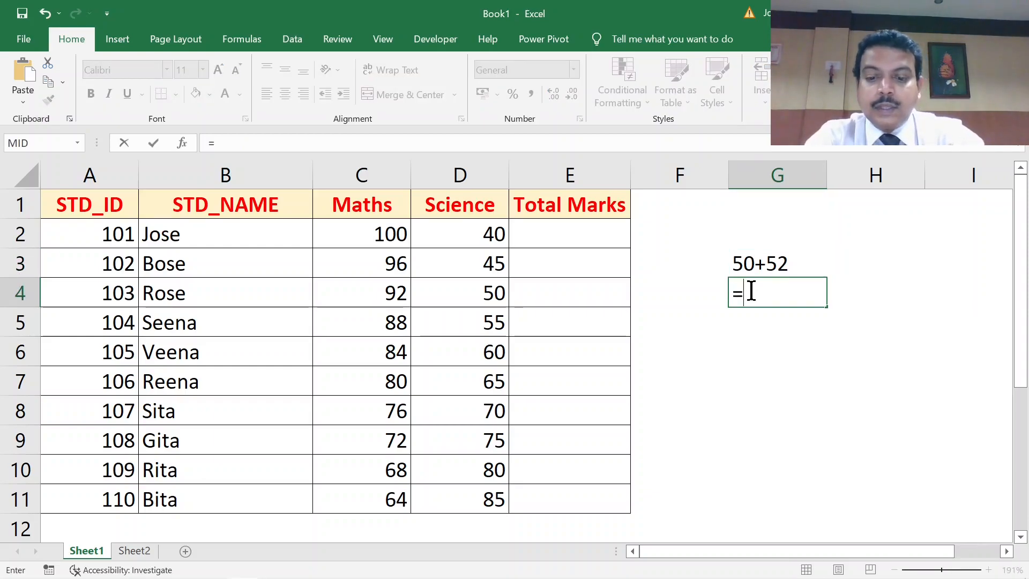
pyautogui.write('50+')
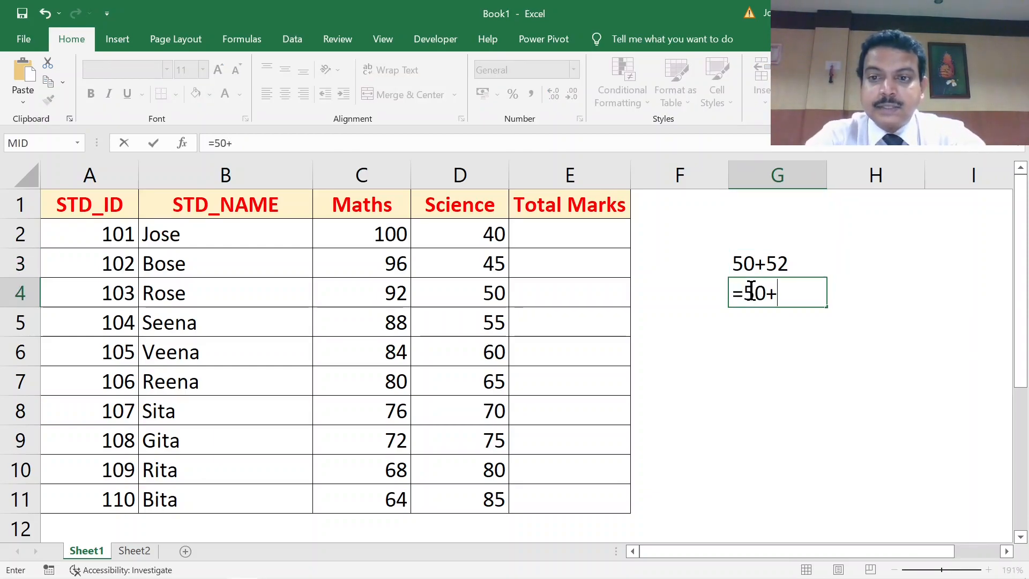
pyautogui.write('52')
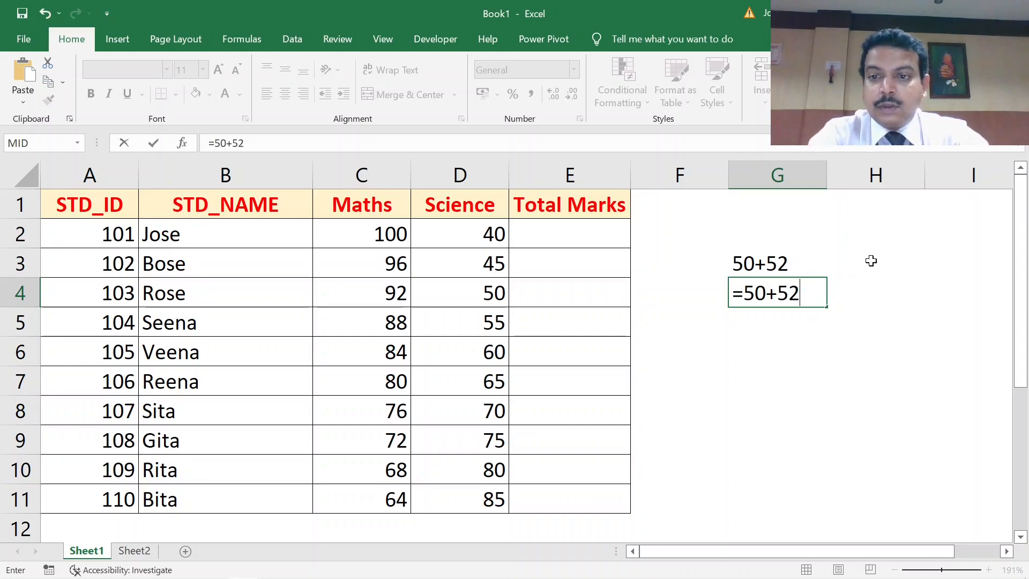
pyautogui.press('Return')
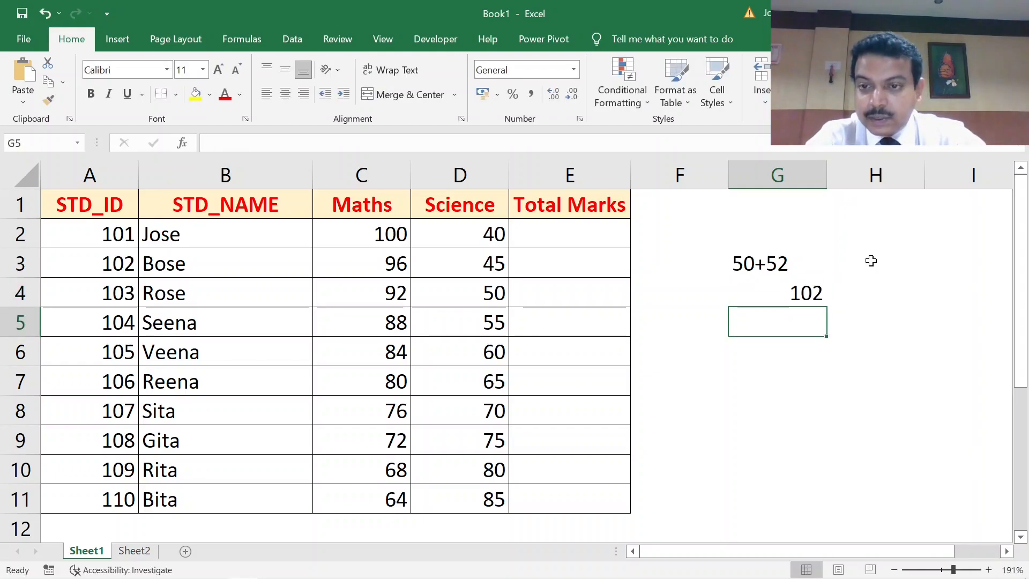
pyautogui.press('Up')
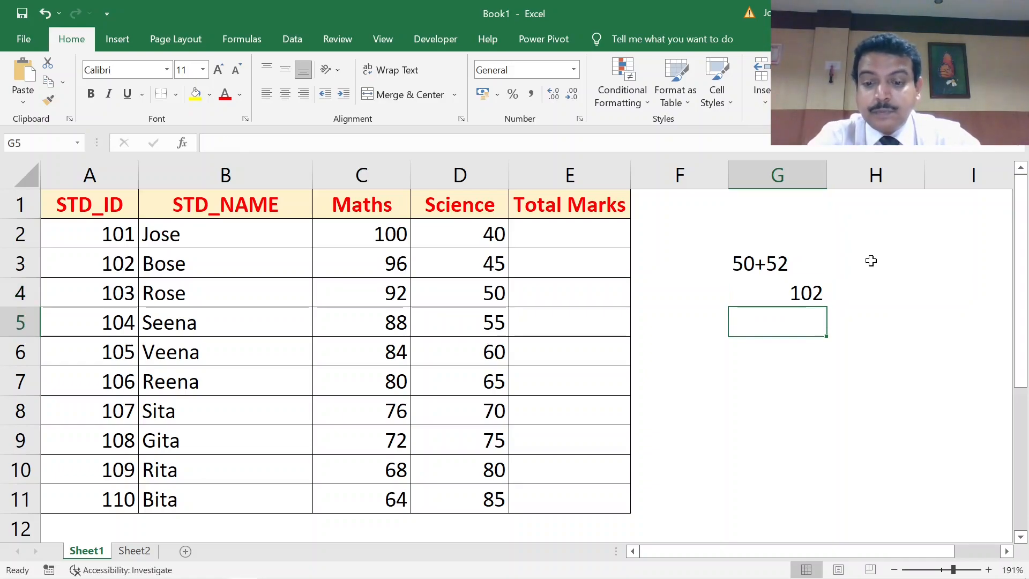
pyautogui.write('=')
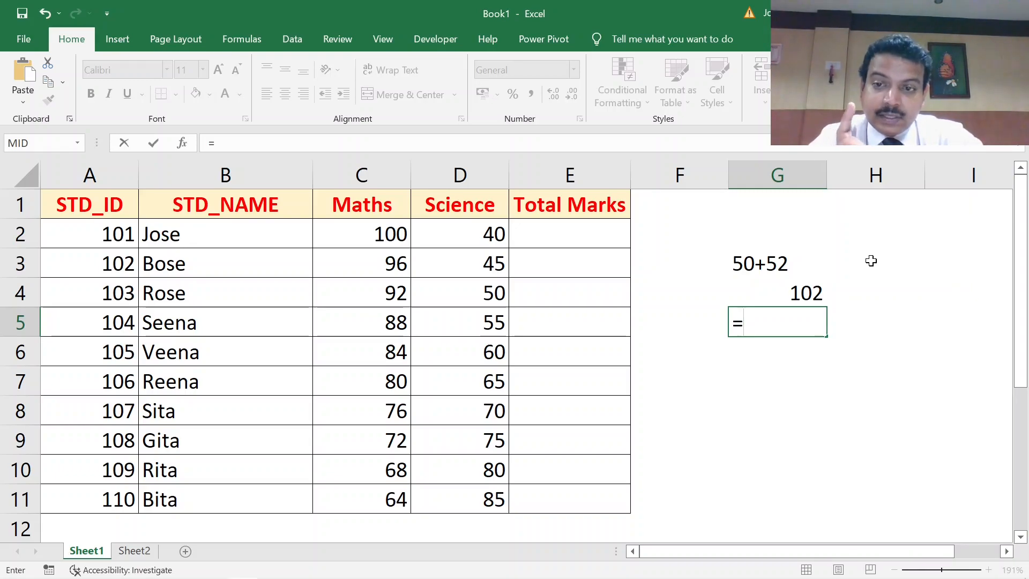
pyautogui.press('Escape')
# Clear the trial entries from cells G4 and G3.
pyautogui.press('Up')
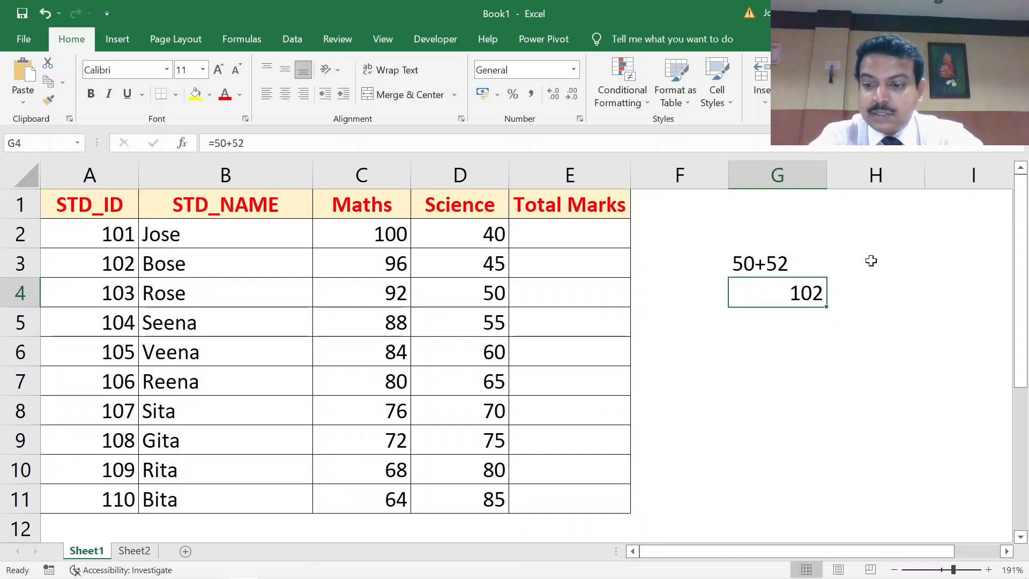
pyautogui.press('Delete')
pyautogui.press('Up')
pyautogui.press('Delete')
# Calculate the total marks in cell E2 with the formula =100+40.
pyautogui.press('Up')
pyautogui.press('Left')
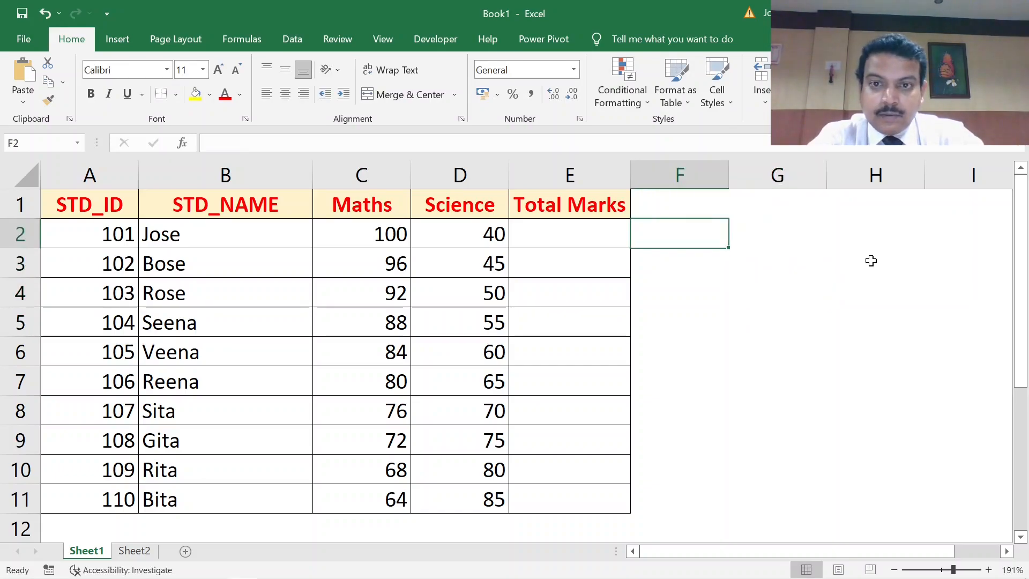
pyautogui.press('Left')
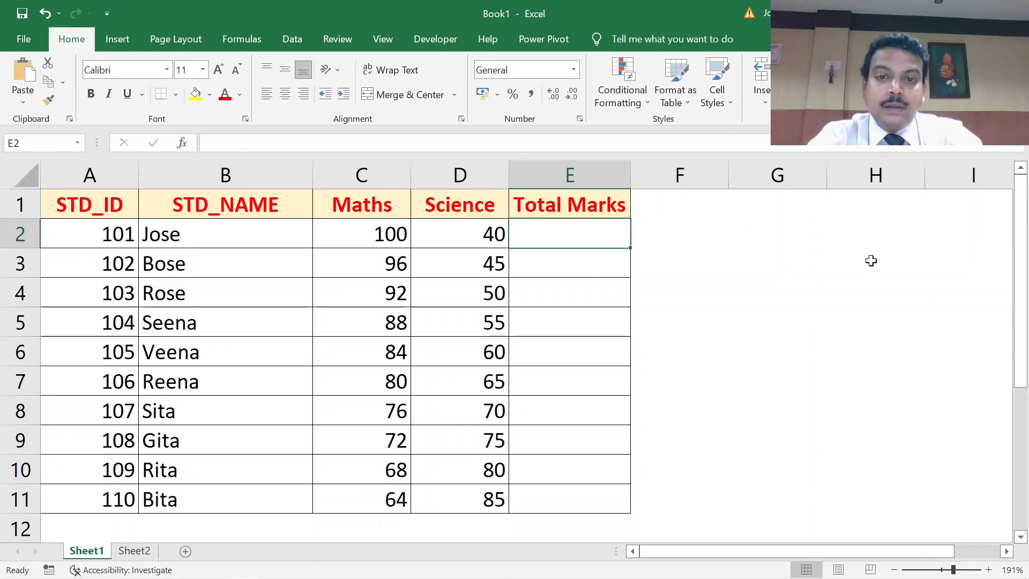
pyautogui.write('=')
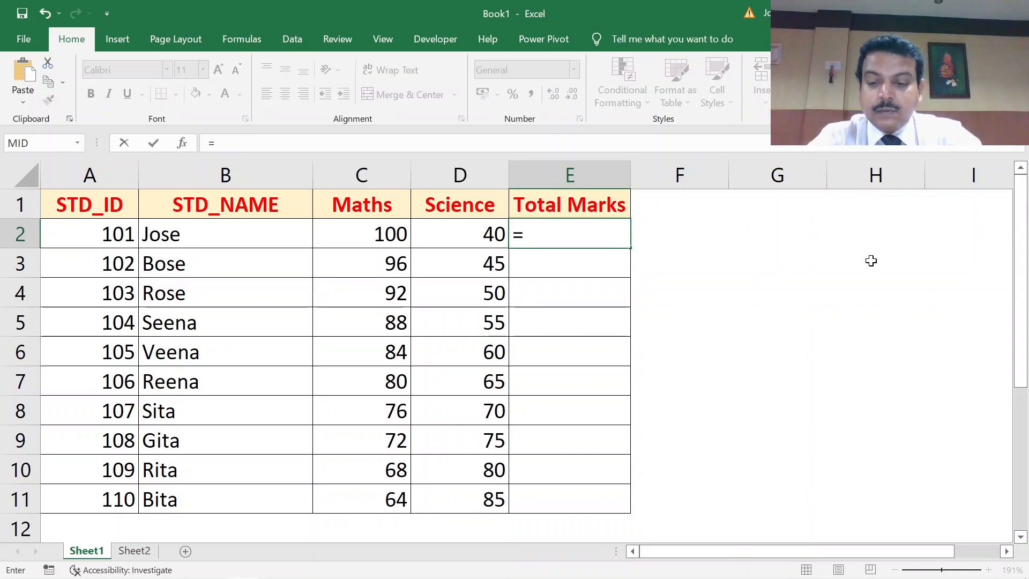
pyautogui.write('100+40')
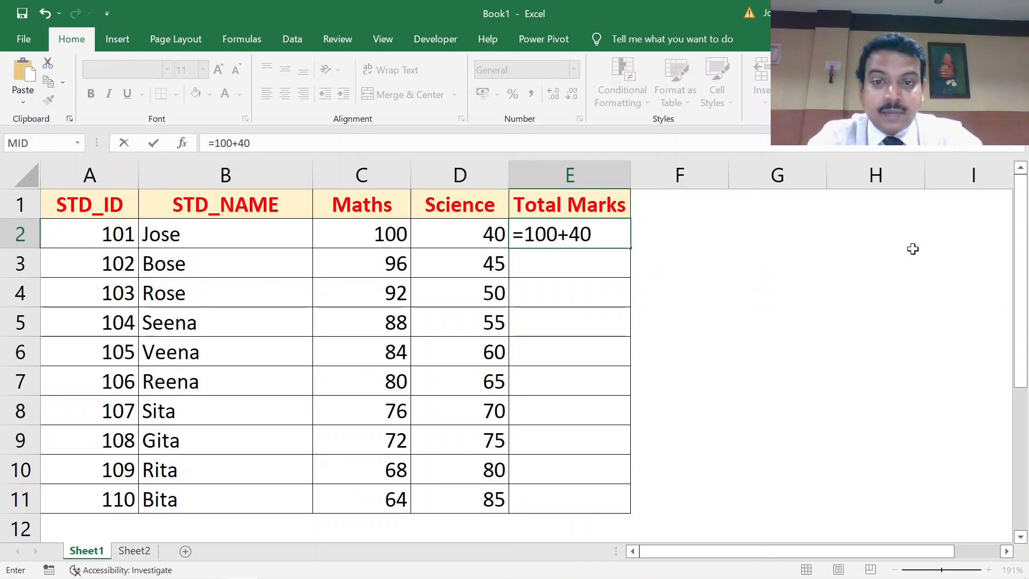
pyautogui.press('Return')
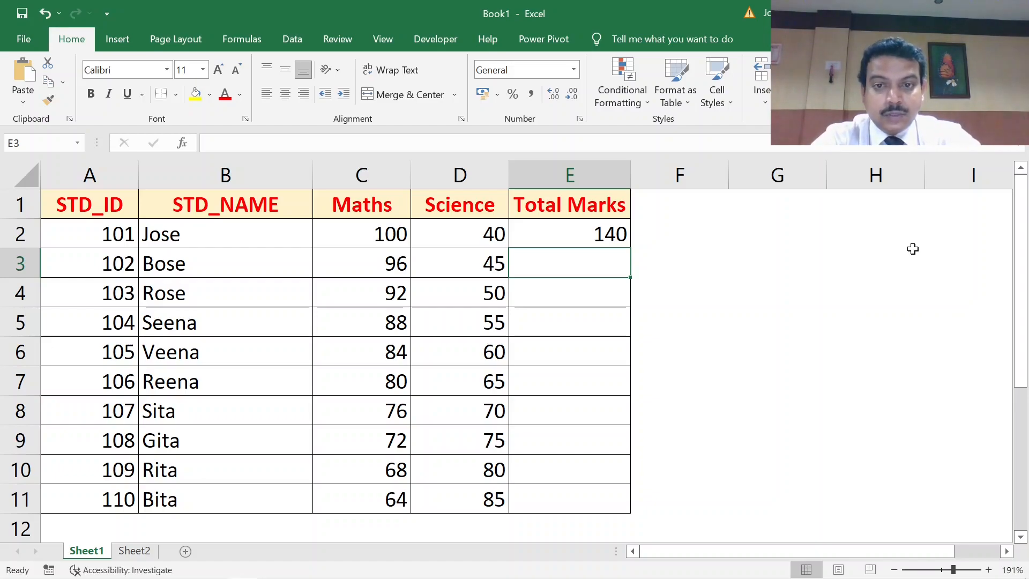
# Calculate the total marks in cell E3 with the formula =96+45.
pyautogui.write('=')
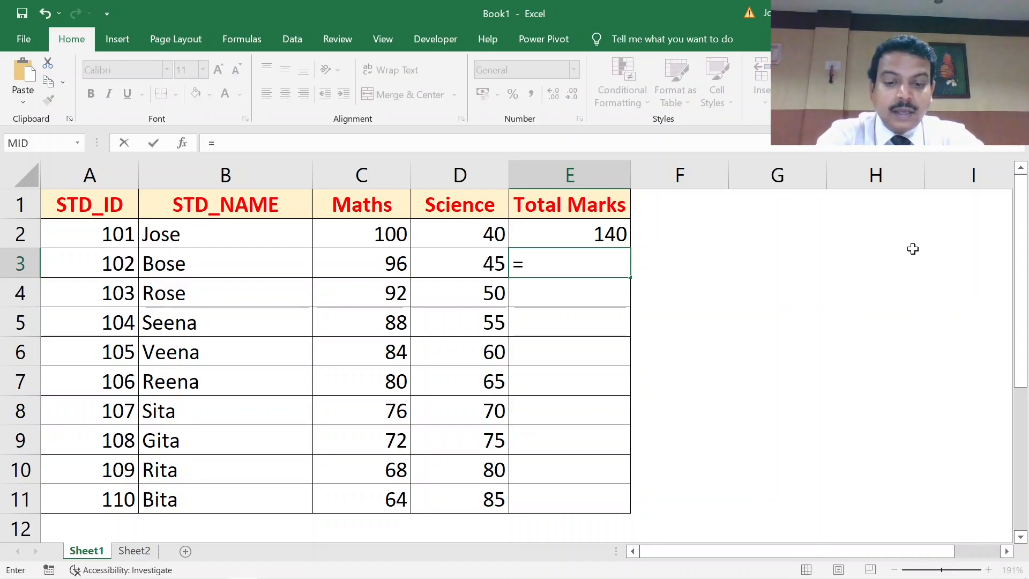
pyautogui.write('96+45')
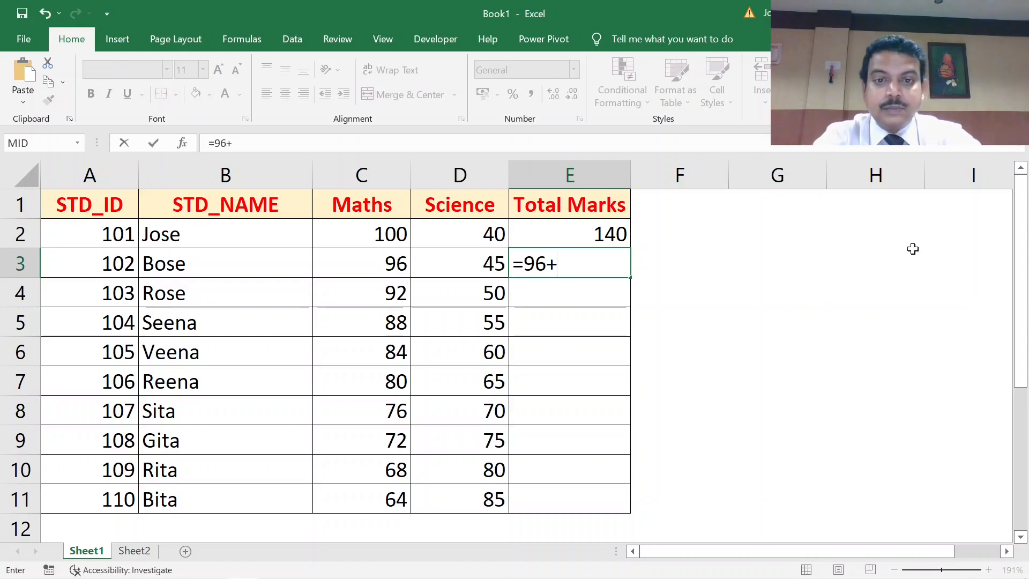
pyautogui.press('Return')
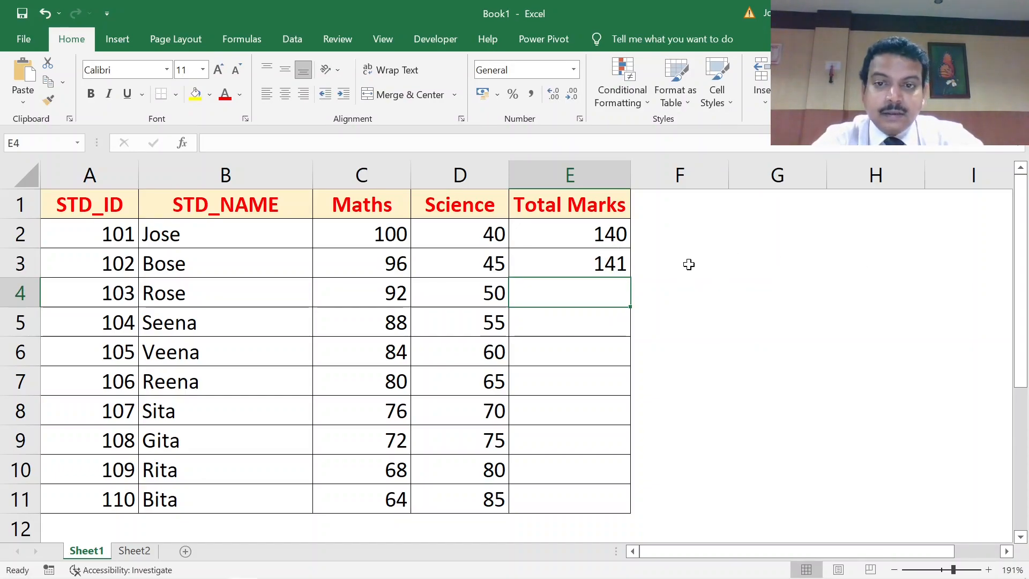
# Fill the total marks formula in E3 down to the remaining student rows through E11.
pyautogui.click(596, 256)
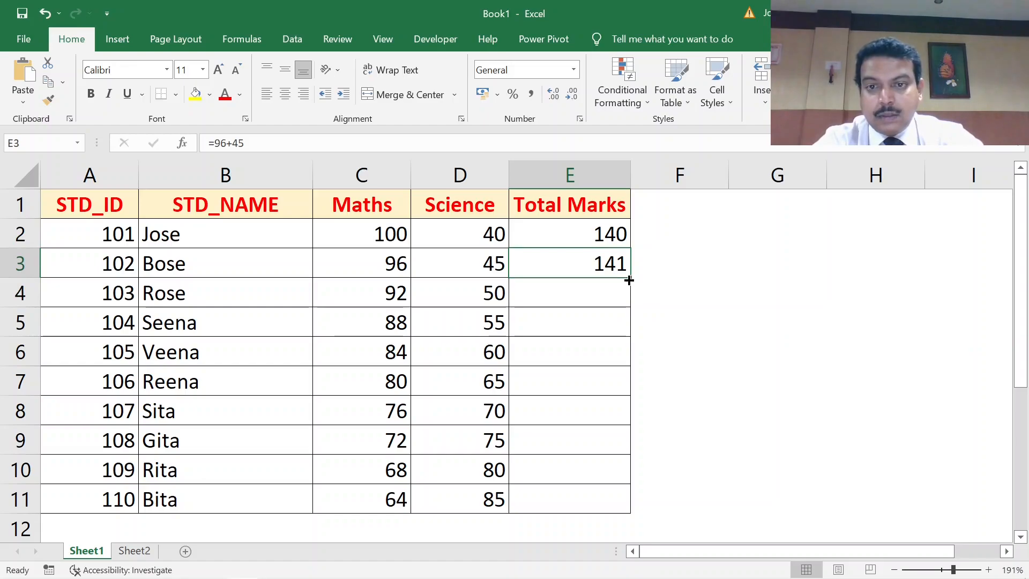
pyautogui.doubleClick(631, 277)
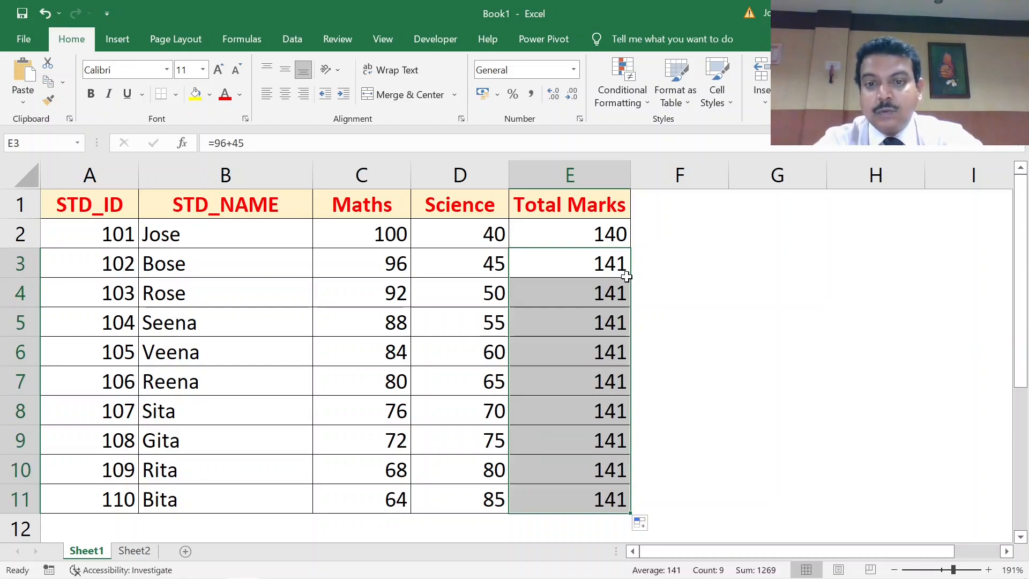
# Inspect the copied formulas in the Total Marks cells E4 to E7, leaving each one unedited.
pyautogui.doubleClick(587, 295)
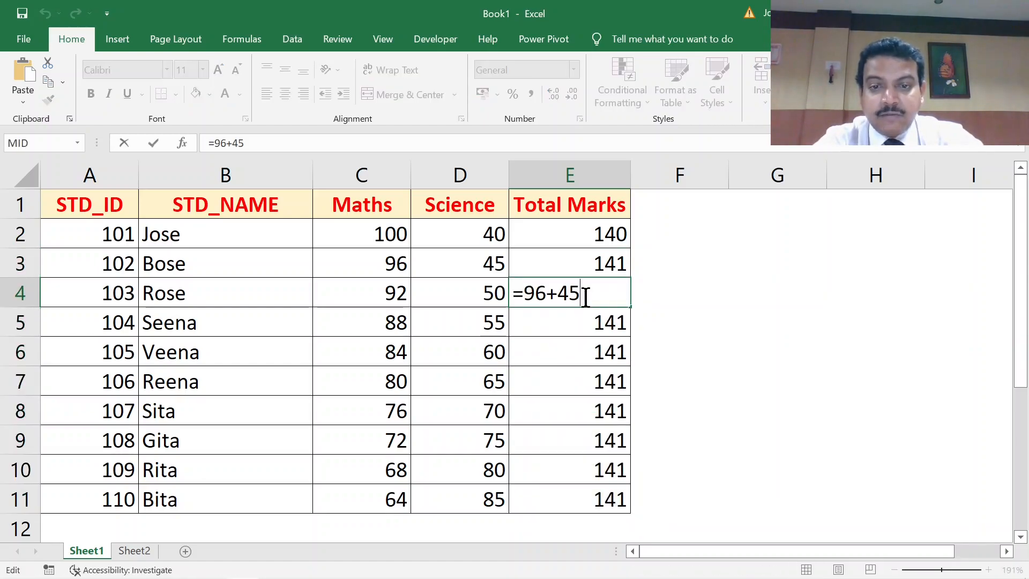
pyautogui.doubleClick(567, 323)
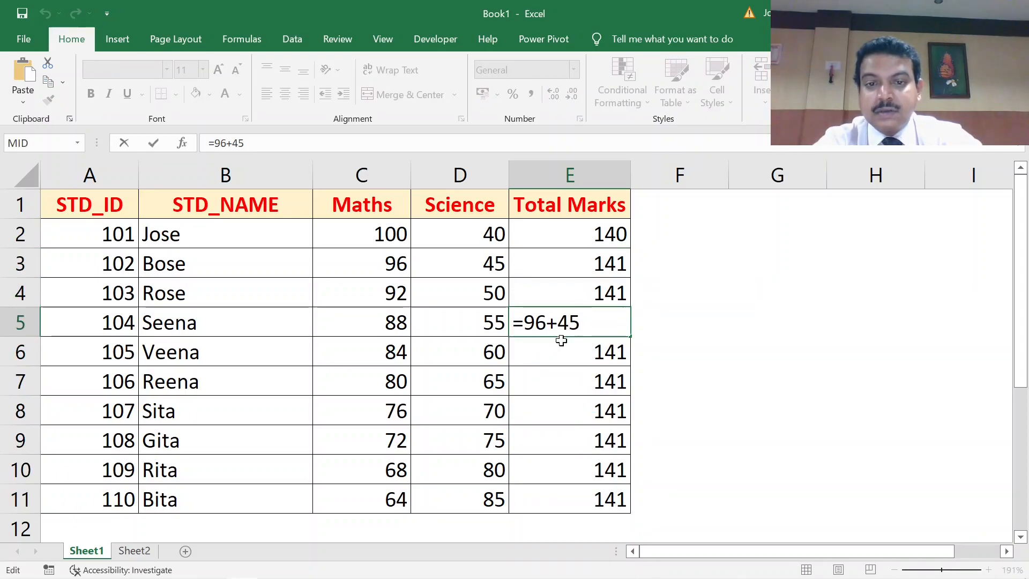
pyautogui.click(556, 356)
pyautogui.doubleClick(556, 357)
pyautogui.click(562, 391)
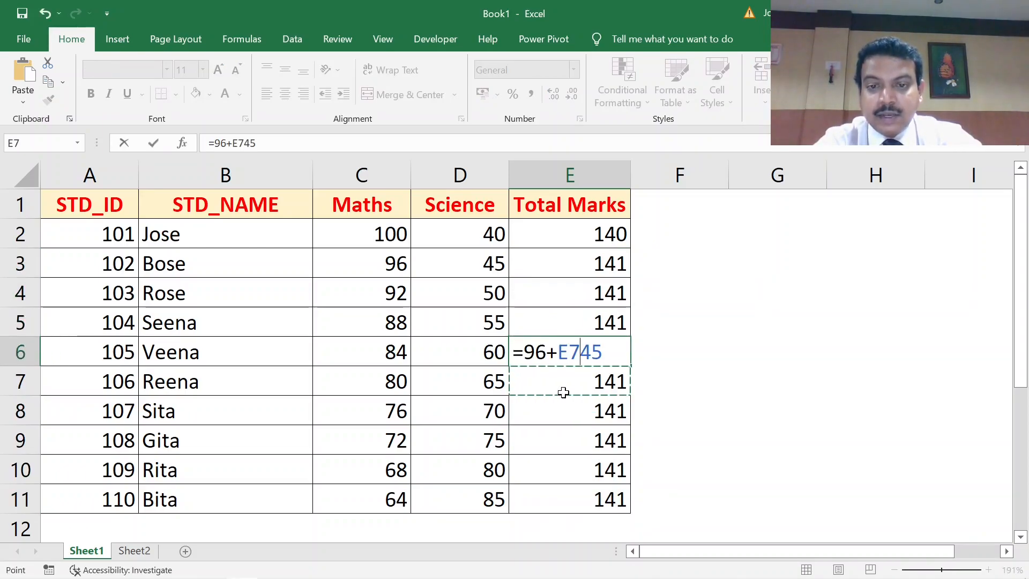
pyautogui.press('Escape')
pyautogui.doubleClick(559, 384)
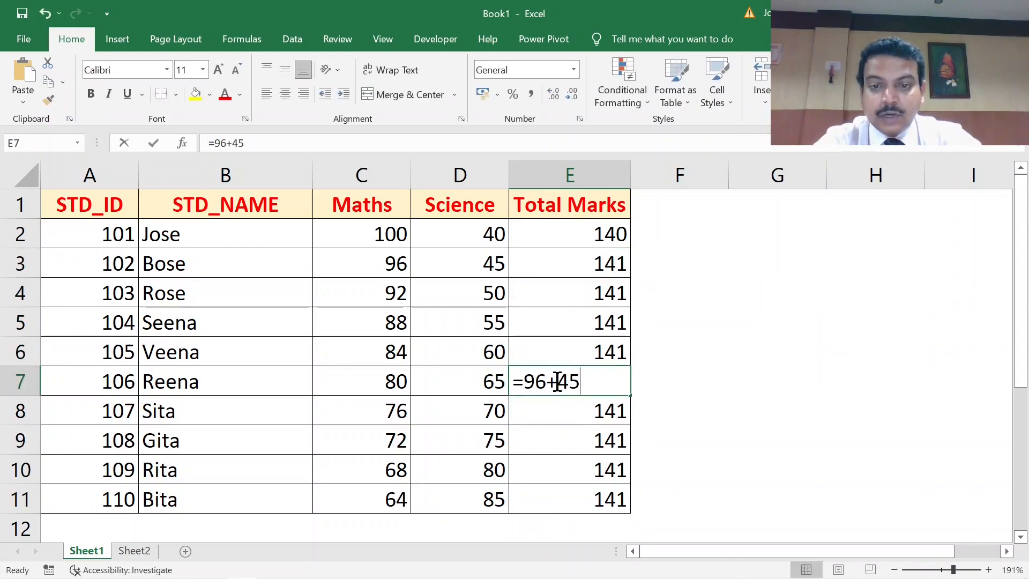
pyautogui.click(567, 411)
pyautogui.press('Escape')
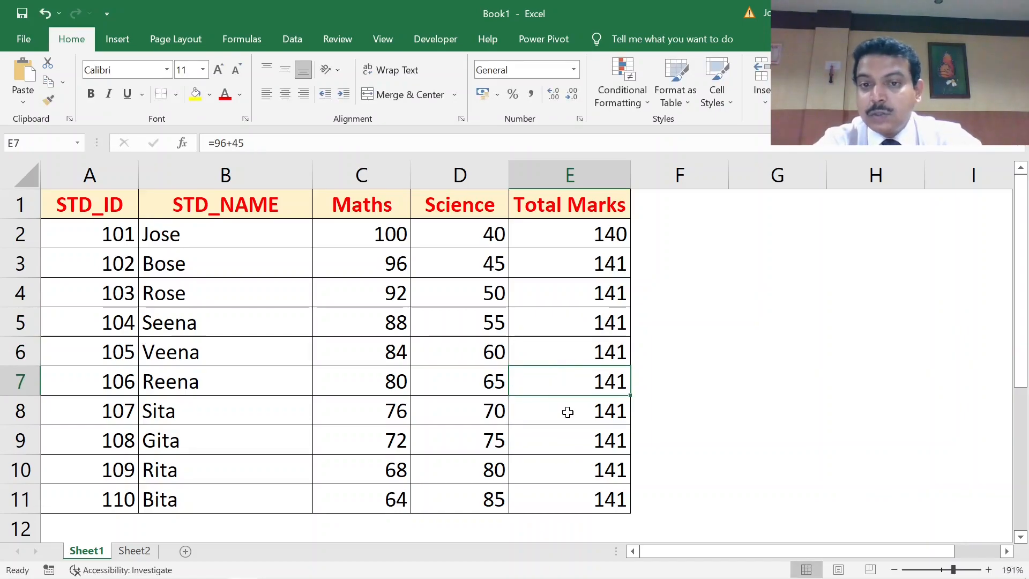
# Clear the copied total marks formulas from cells E4 to E11.
pyautogui.moveTo(567, 292); pyautogui.dragTo(594, 493)
pyautogui.press('Delete')
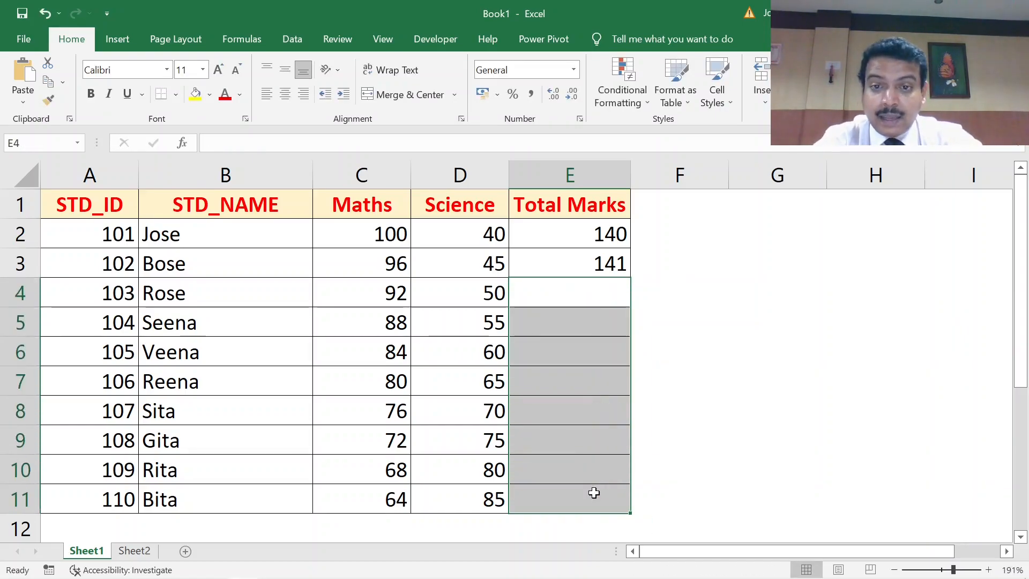
# Calculate the total marks in E4 with the formula =92+50 and in E5 with =88+55.
pyautogui.click(589, 296)
pyautogui.write('=')
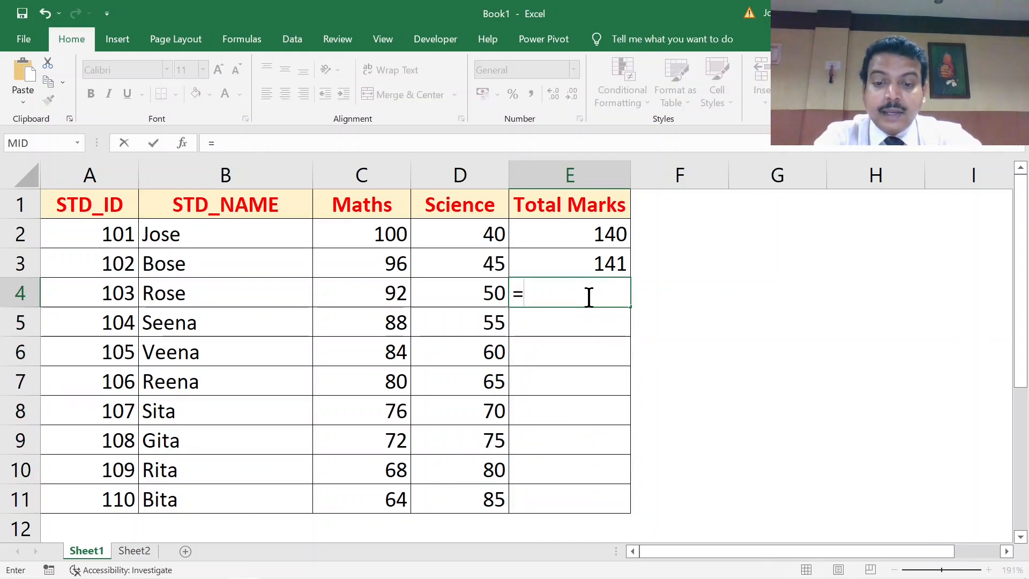
pyautogui.write('92+50')
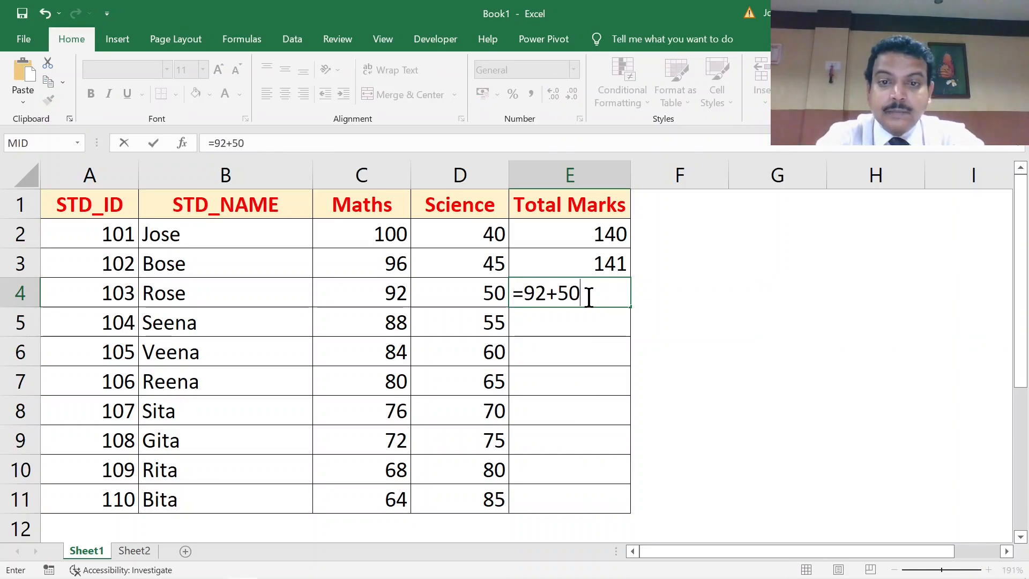
pyautogui.press('Return')
pyautogui.write('=')
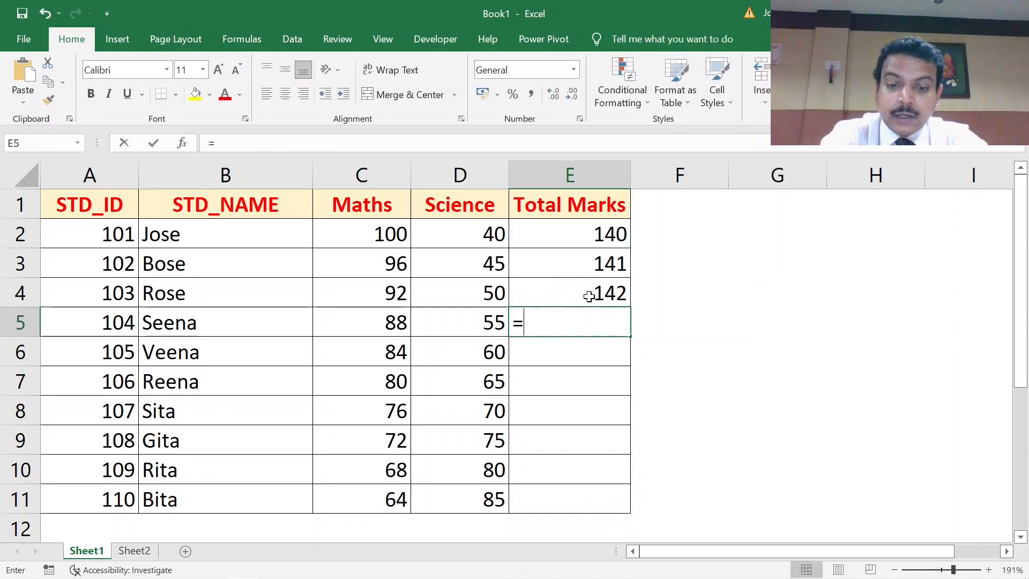
pyautogui.write('88+55')
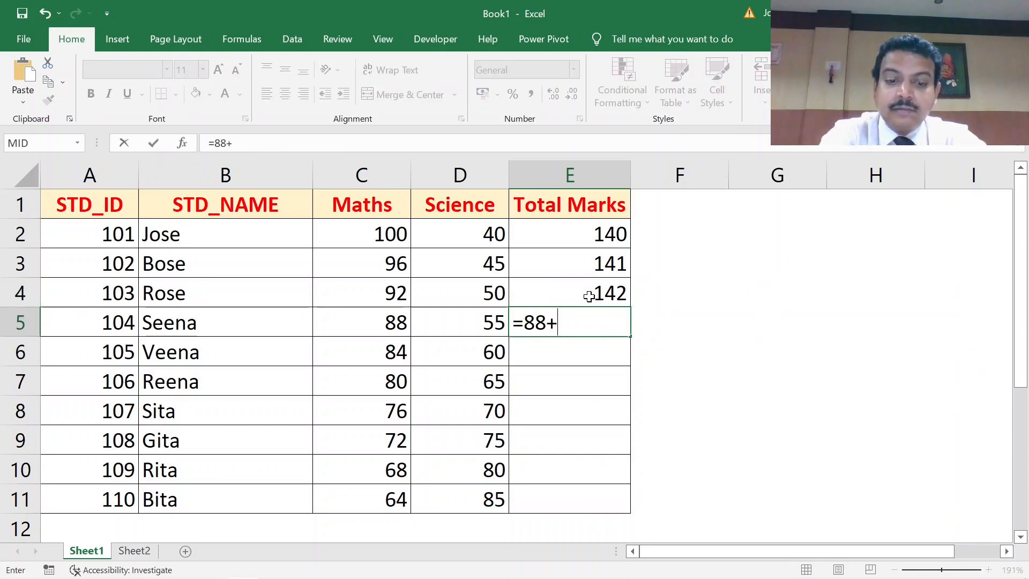
pyautogui.press('Return')
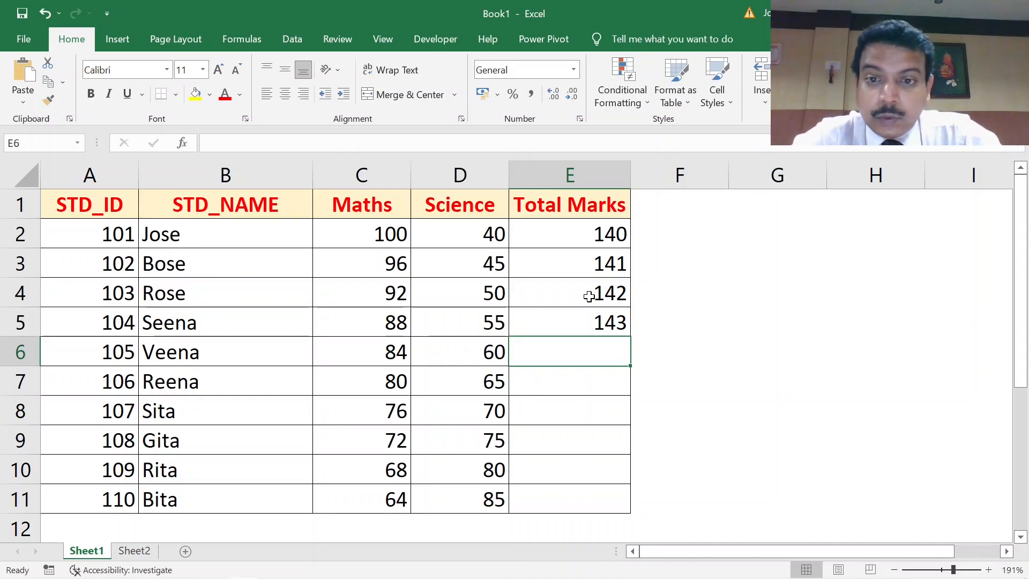
# Check the typed-number formula in E2, and clear the total marks from cells E2 to E5.
pyautogui.click(577, 244)
pyautogui.doubleClick(576, 244)
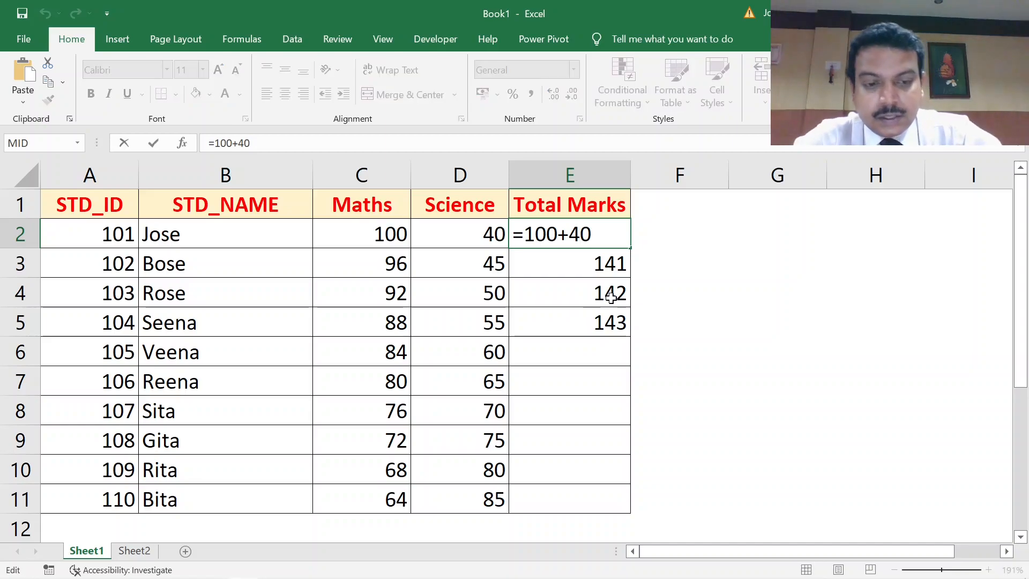
pyautogui.press('Escape')
pyautogui.moveTo(592, 241); pyautogui.dragTo(593, 327)
pyautogui.press('Delete')
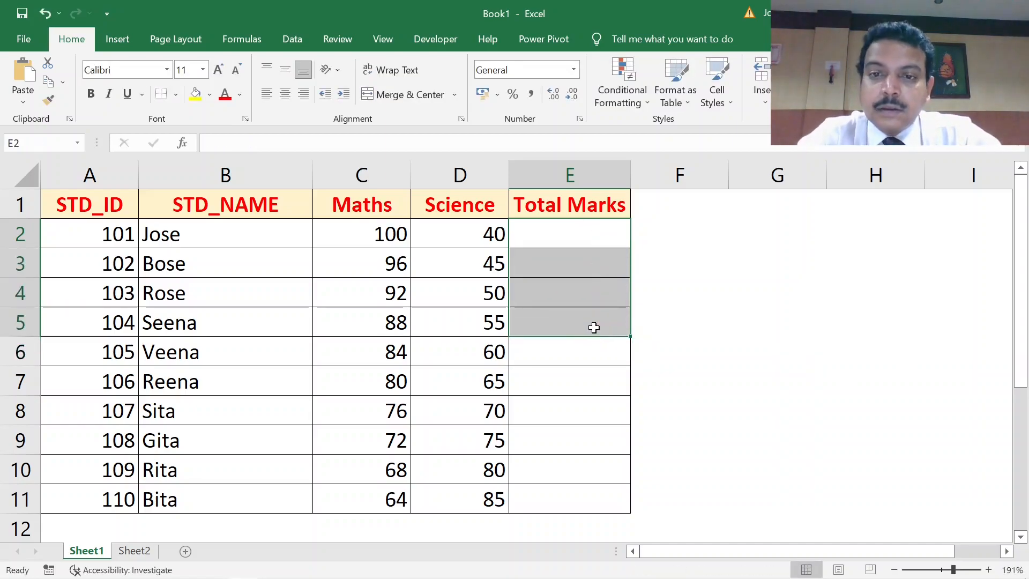
# Calculate the total marks in E2 with the cell-reference formula =C2+D2, and reopen the formula to check its references.
pyautogui.click(563, 232)
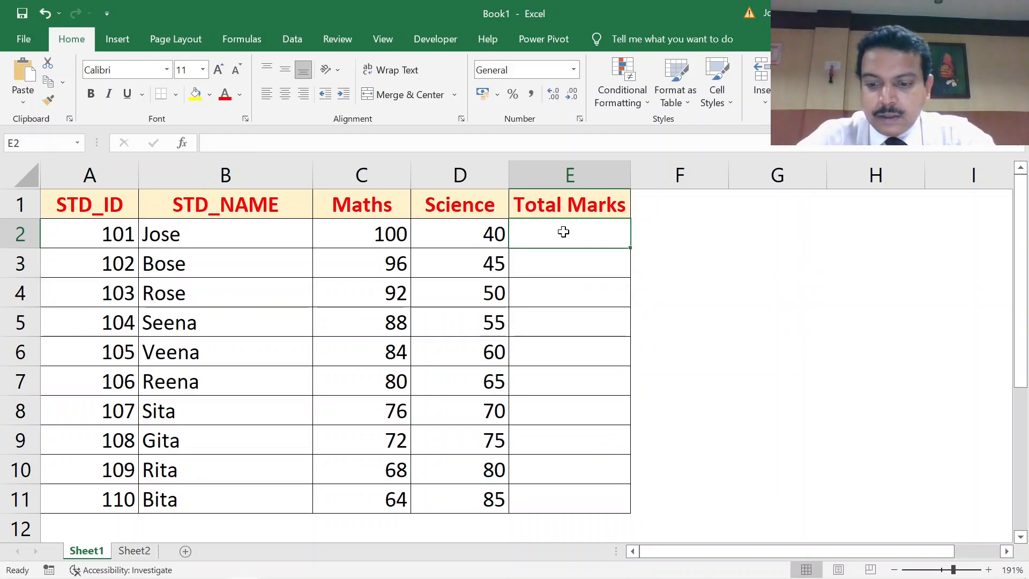
pyautogui.write('=')
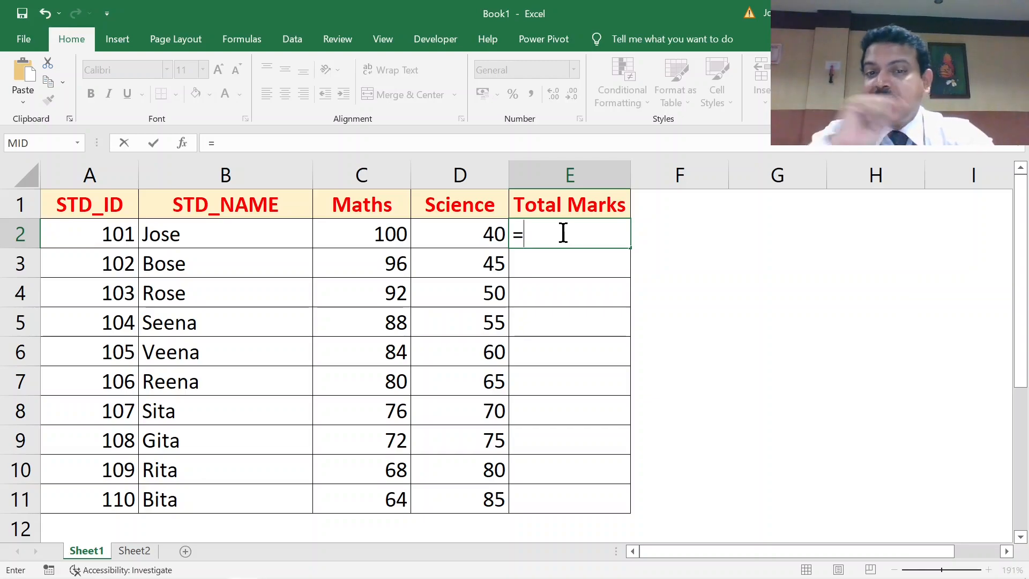
pyautogui.click(389, 226)
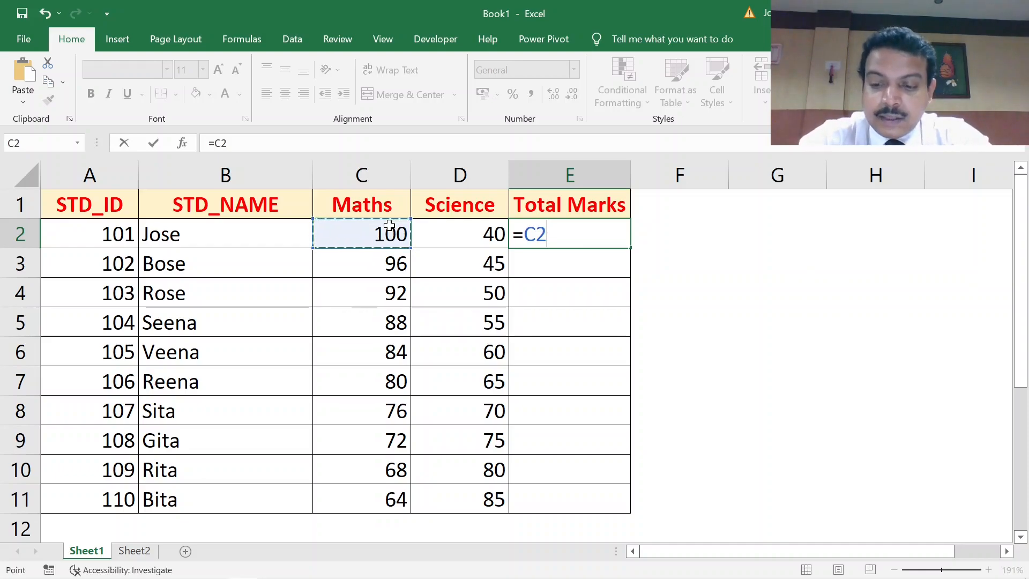
pyautogui.write('+')
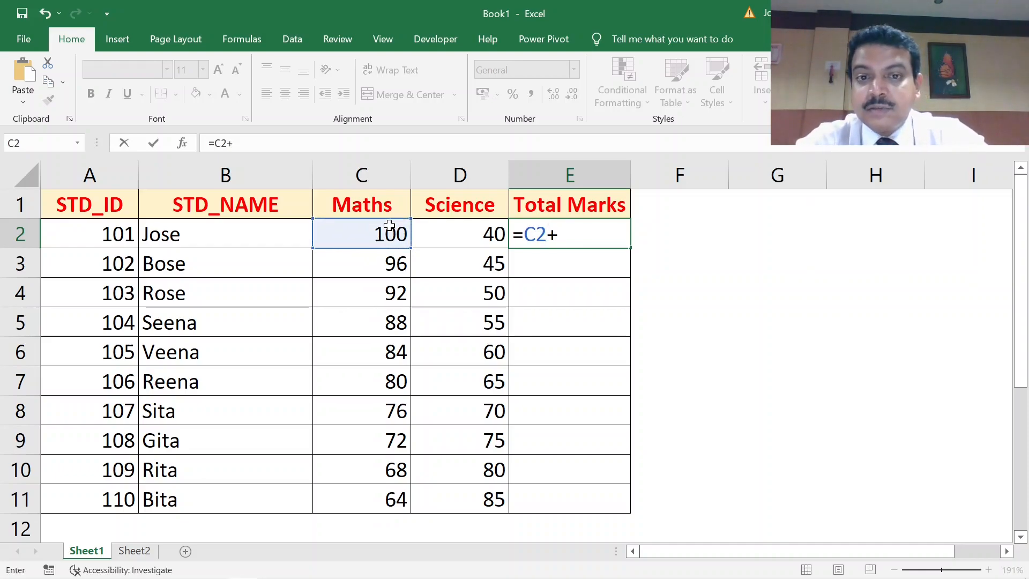
pyautogui.click(441, 225)
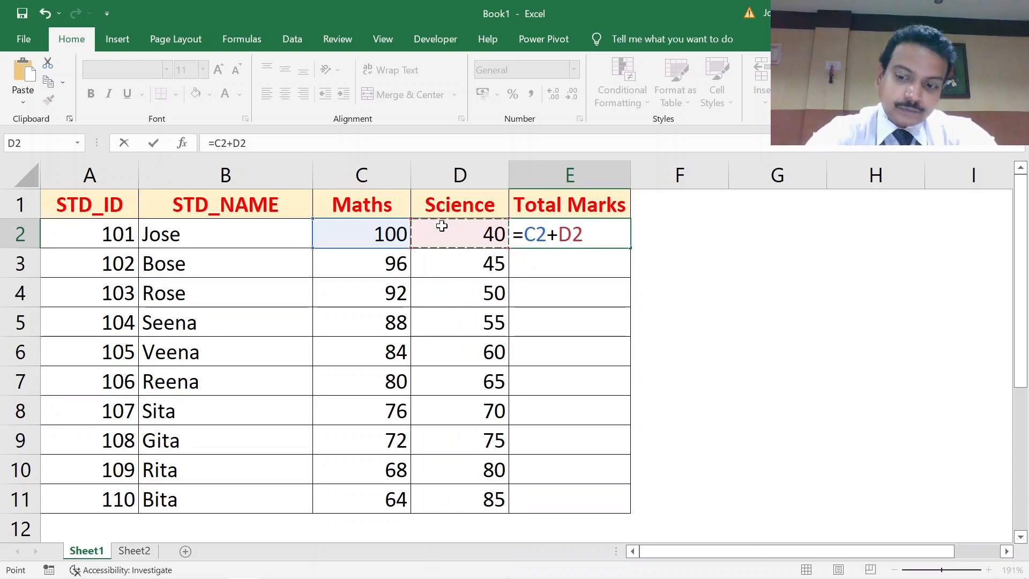
pyautogui.press('Return')
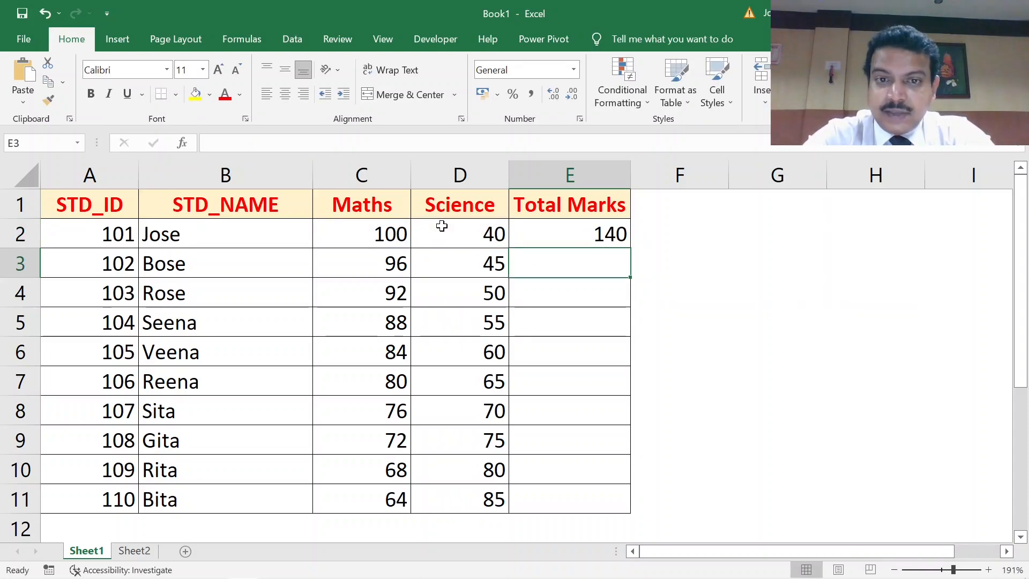
pyautogui.doubleClick(535, 237)
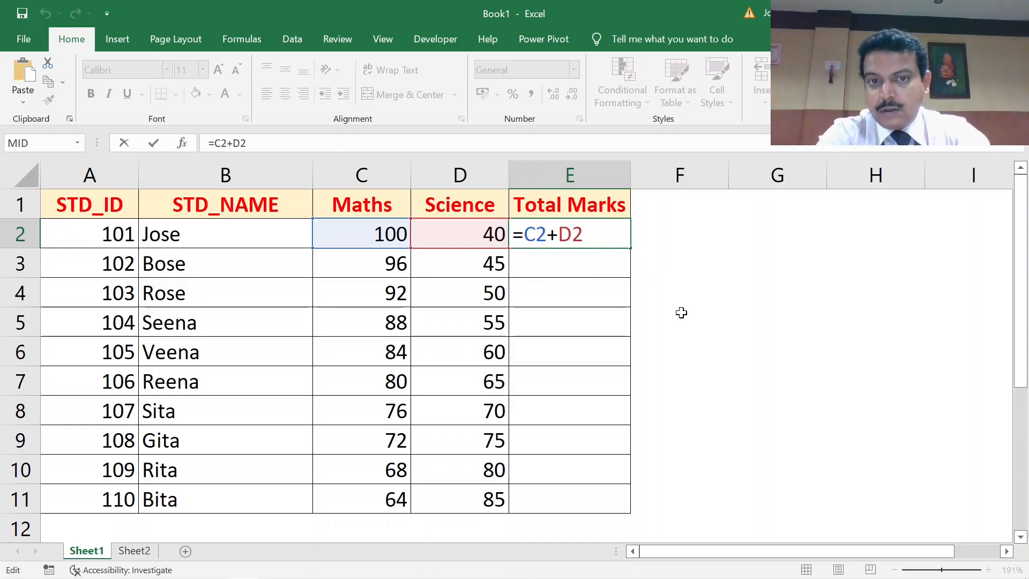
pyautogui.press('Return')
# Set the Science mark in D2 to 50, and check the total and its formula in E2.
pyautogui.press('Up')
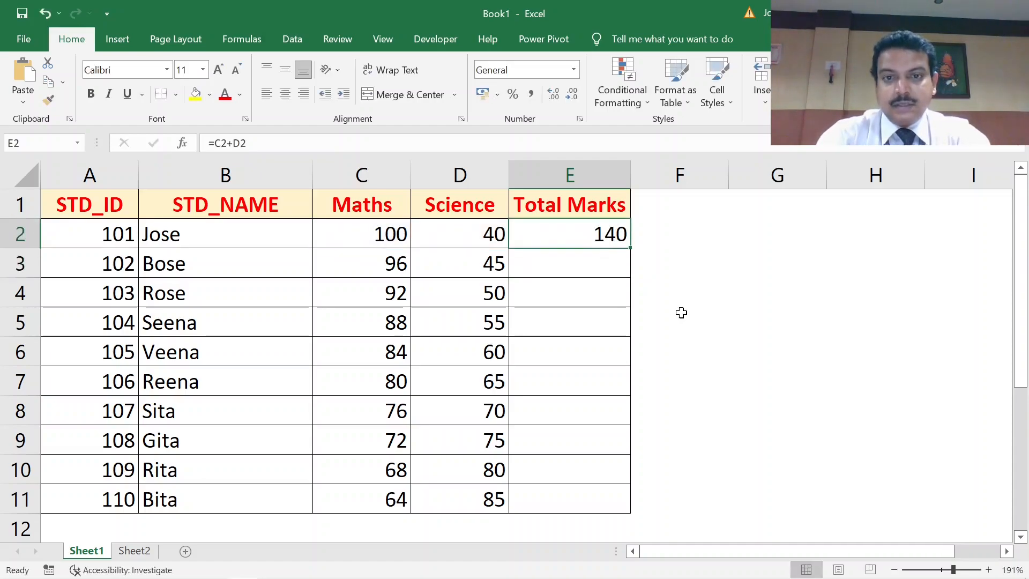
pyautogui.press('Left')
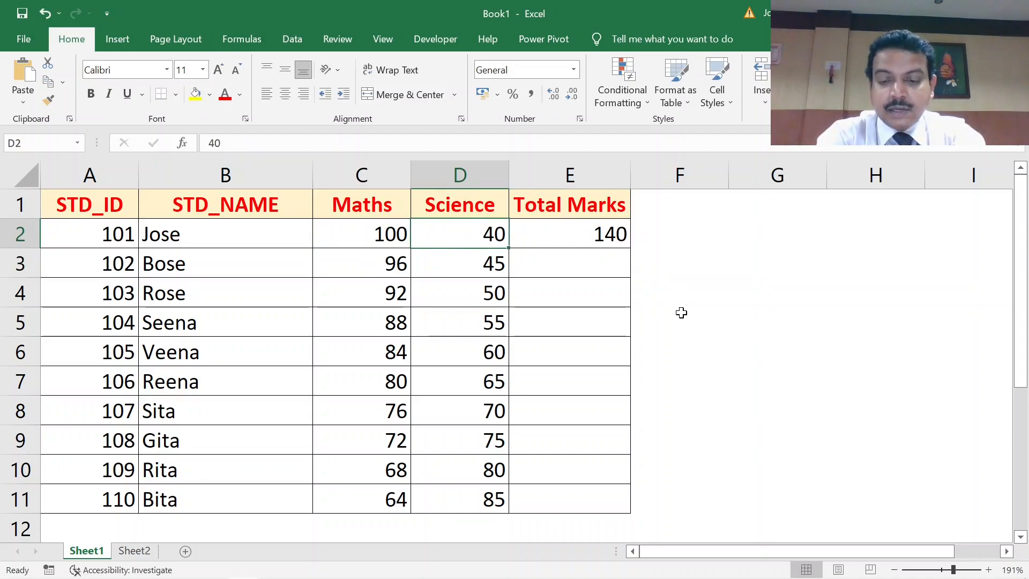
pyautogui.write('50')
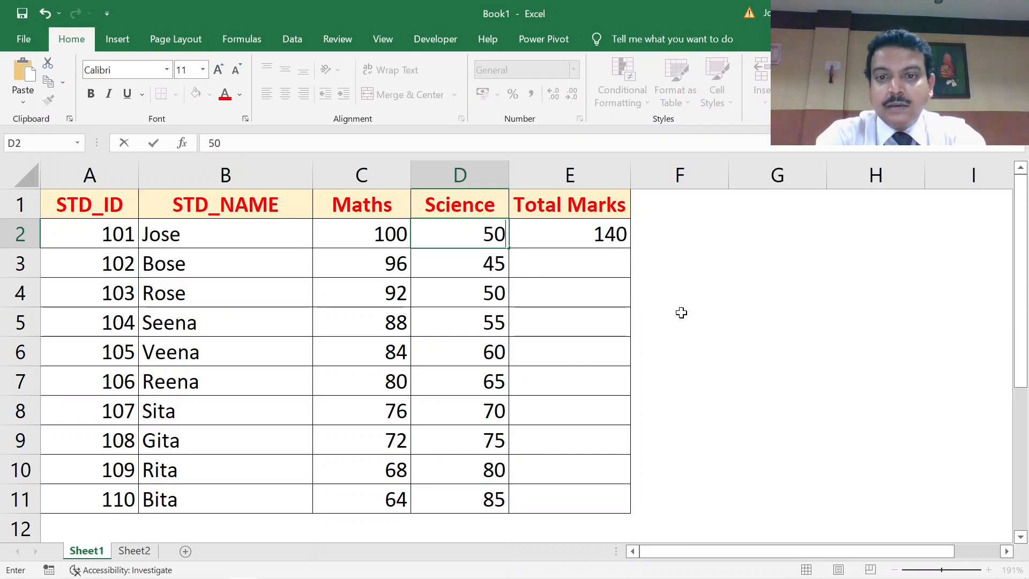
pyautogui.press('Return')
pyautogui.press('Up')
pyautogui.press('Right')
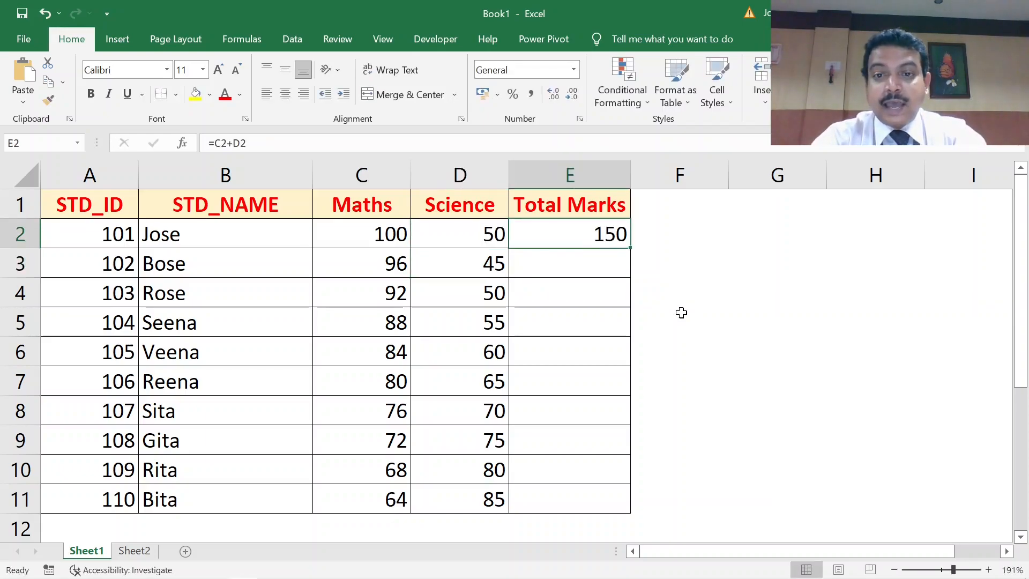
pyautogui.doubleClick(618, 230)
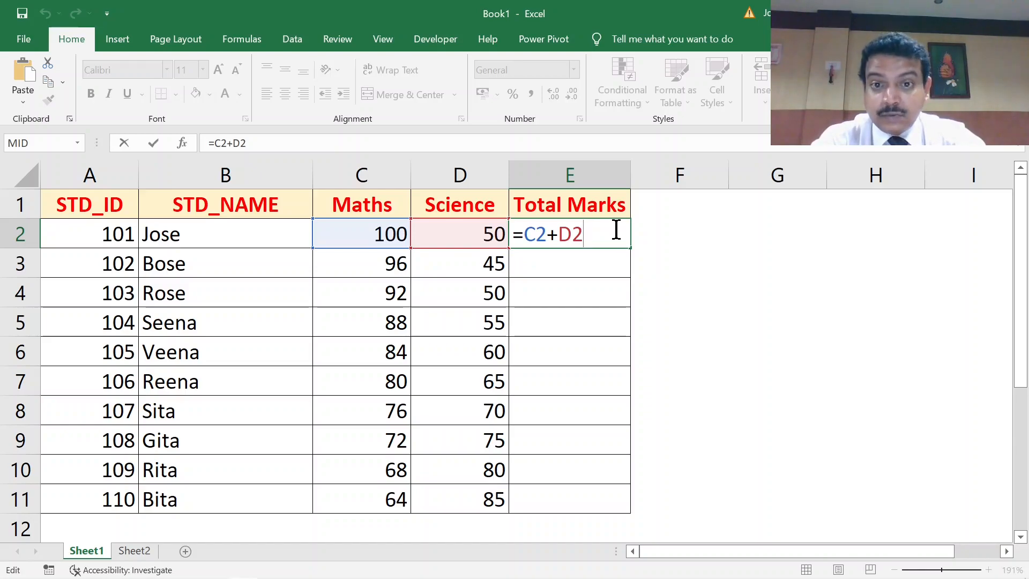
pyautogui.press('Return')
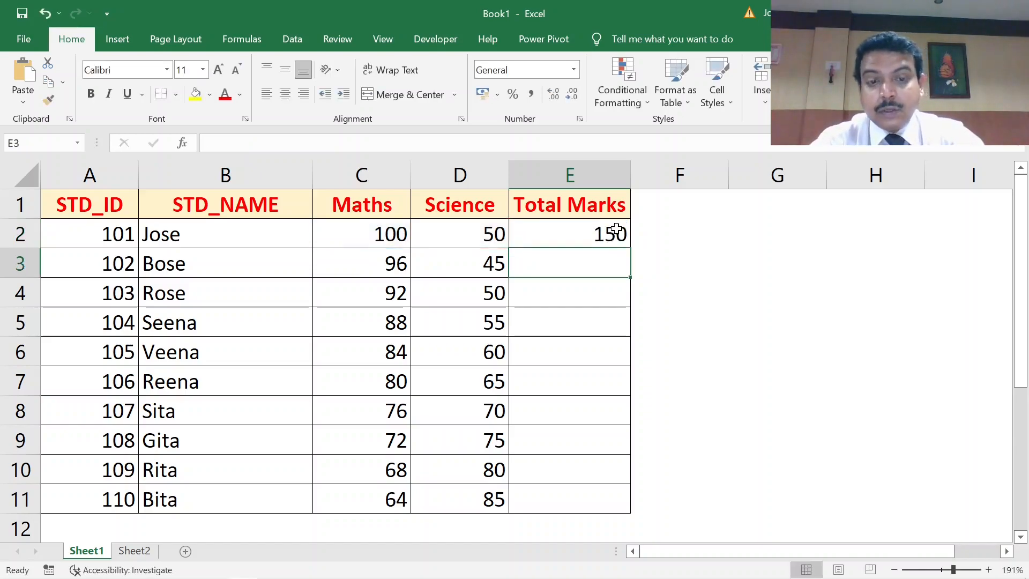
# Set the Science mark in D2 back to 40.
pyautogui.click(616, 229)
pyautogui.press('Left')
pyautogui.write('40')
pyautogui.hotkey('ctrl', 'Return')
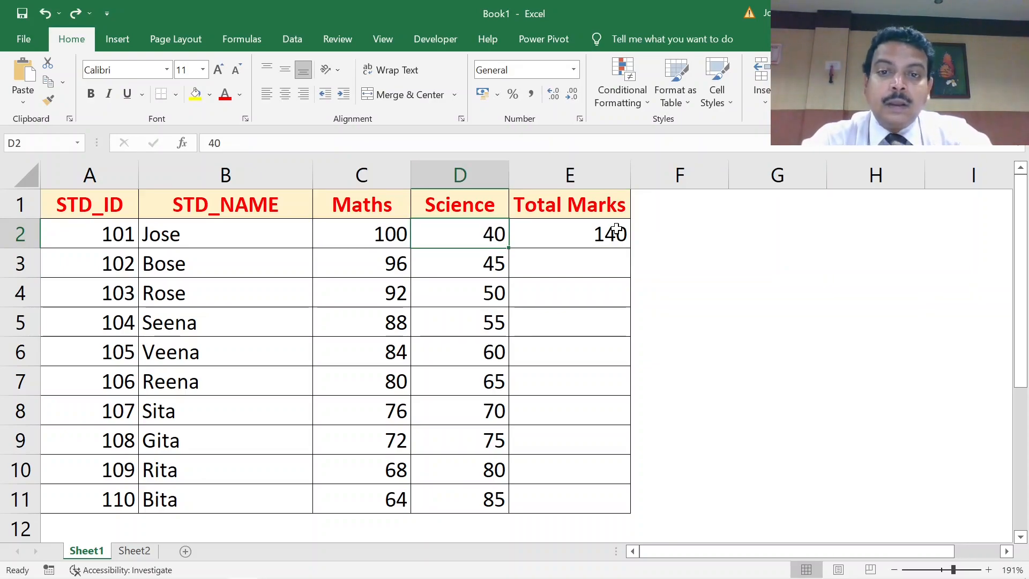
# Calculate the total marks in E3 with the typed-number formula =96+45.
pyautogui.click(563, 261)
pyautogui.write('=')
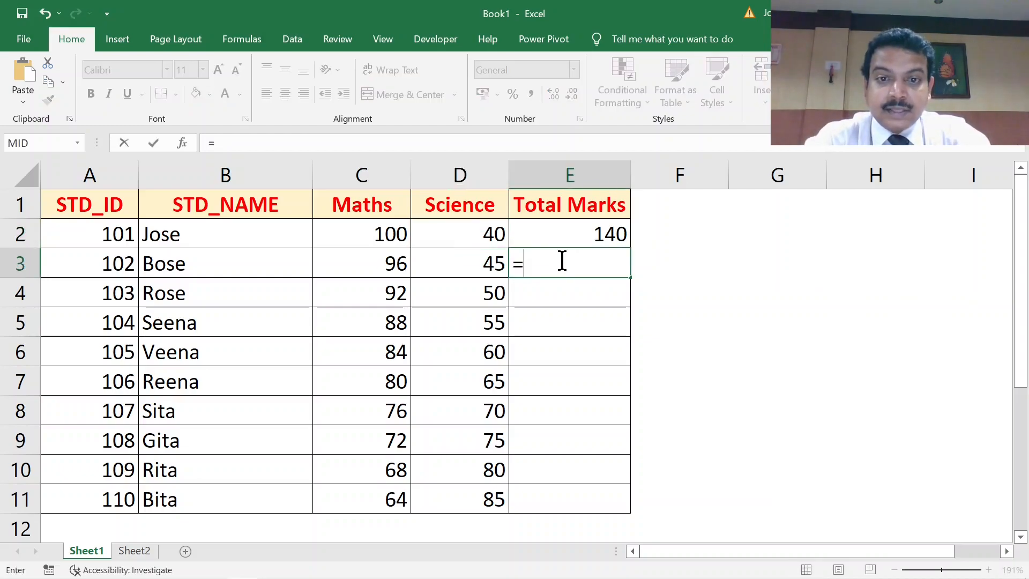
pyautogui.write('96+')
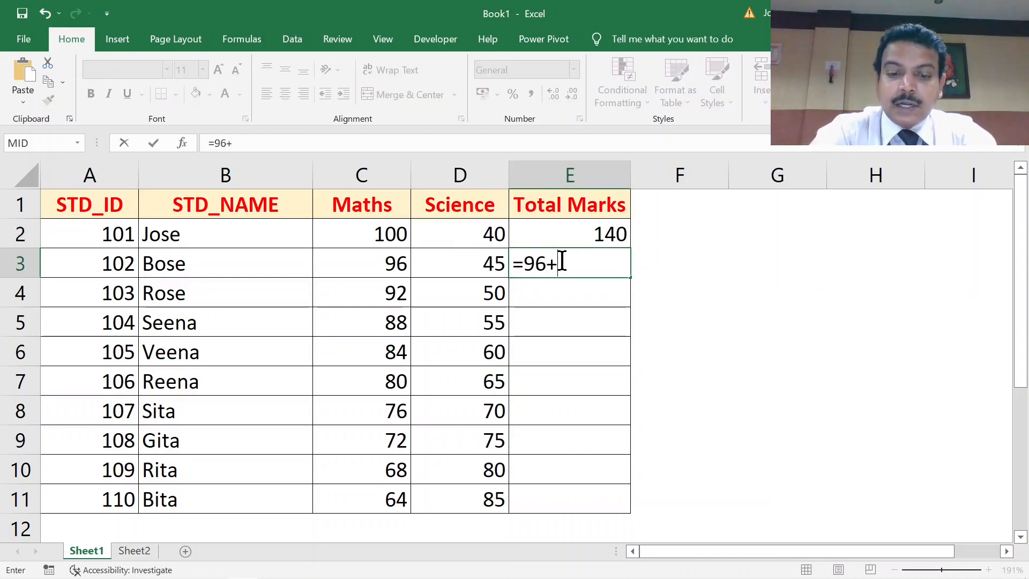
pyautogui.write('45')
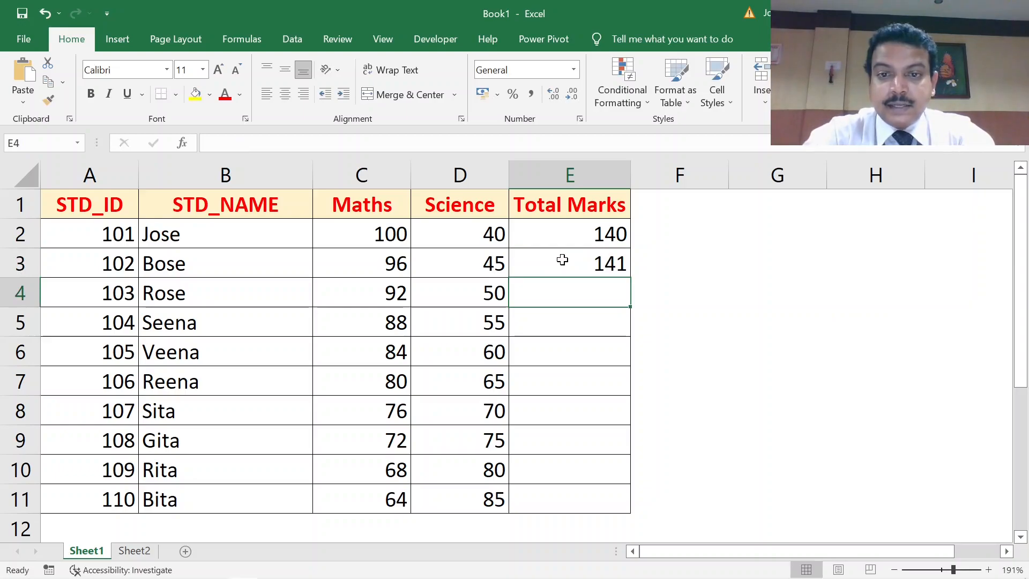
# Set the Science mark in D3 to 50, and open the formula in E3 to inspect it.
pyautogui.click(458, 258)
pyautogui.write('50')
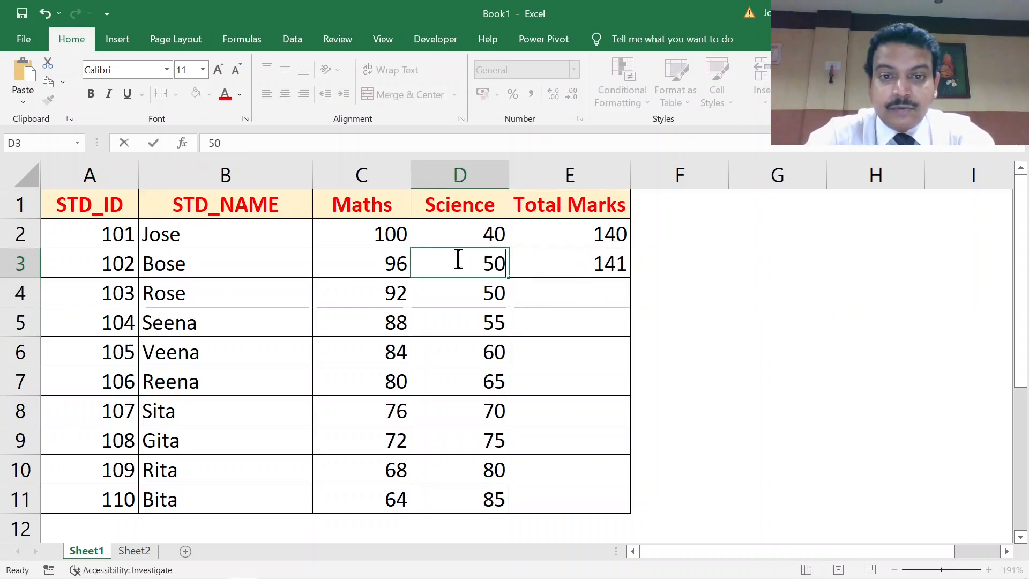
pyautogui.press('Return')
pyautogui.click(538, 266)
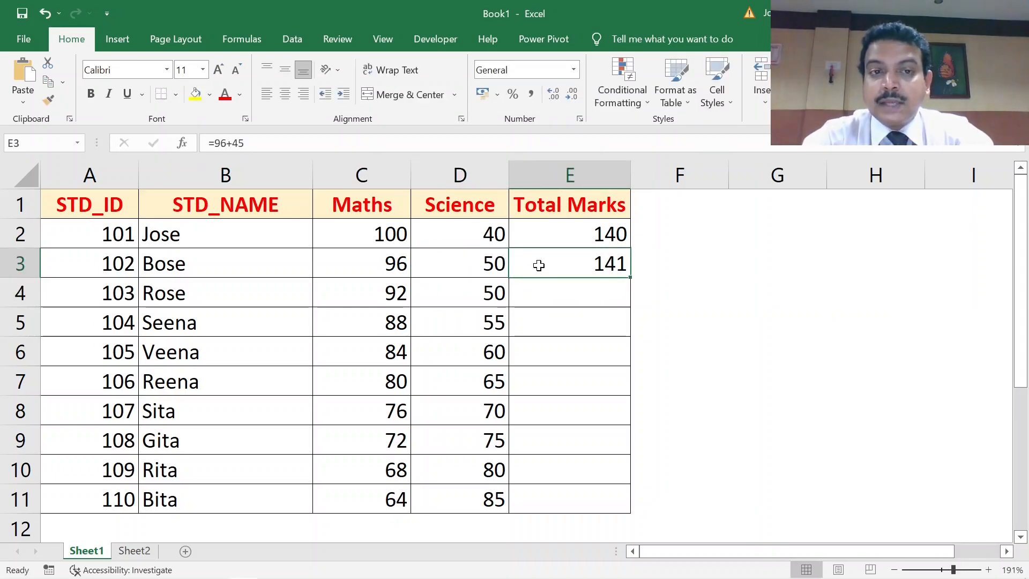
pyautogui.doubleClick(539, 266)
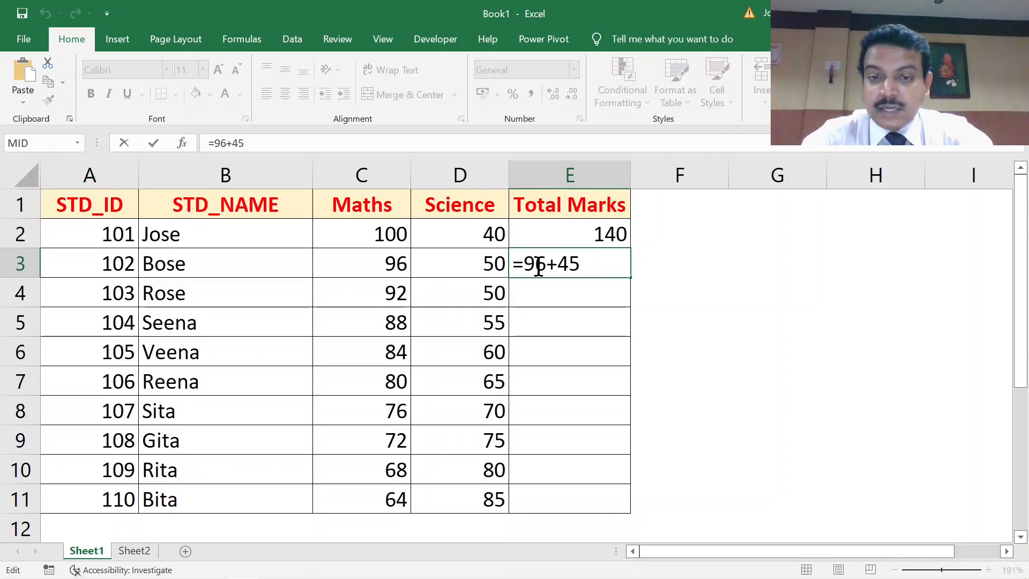
# Leave the E3 formula, and undo the Science mark change in D3 and the typed-number formula in E3.
pyautogui.press('Escape')
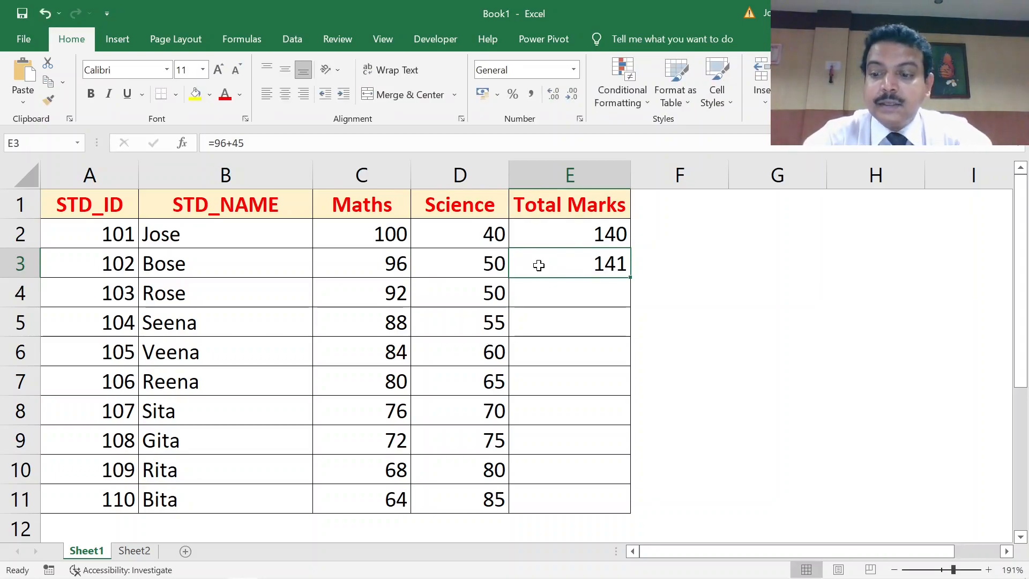
pyautogui.press('Delete')
pyautogui.hotkey('ctrl', 'z')
pyautogui.hotkey('ctrl', 'z')
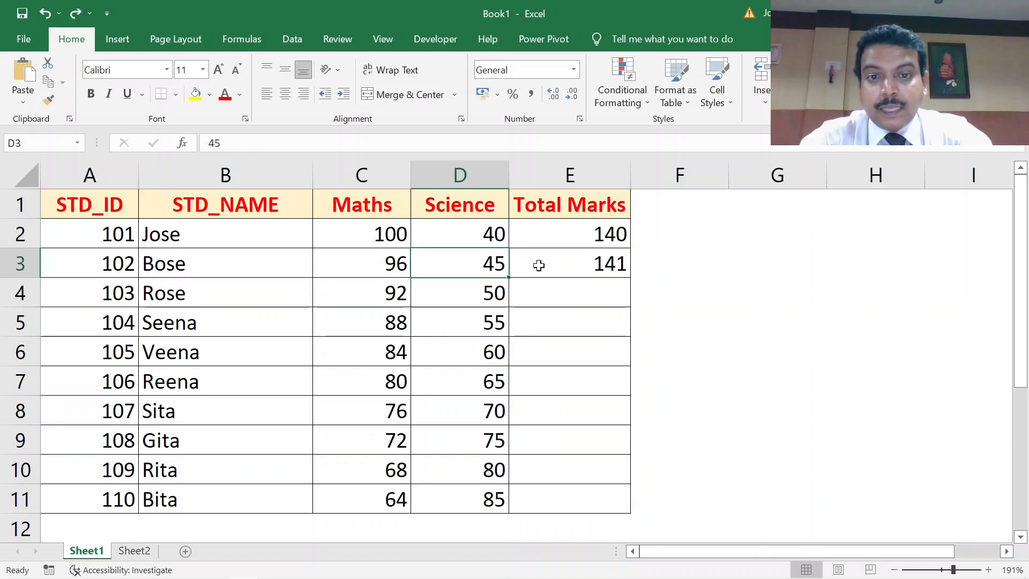
pyautogui.hotkey('ctrl', 'z')
# Fill the E2 formula =C2+D2 down through E11, and check the references in E2.
pyautogui.click(570, 226)
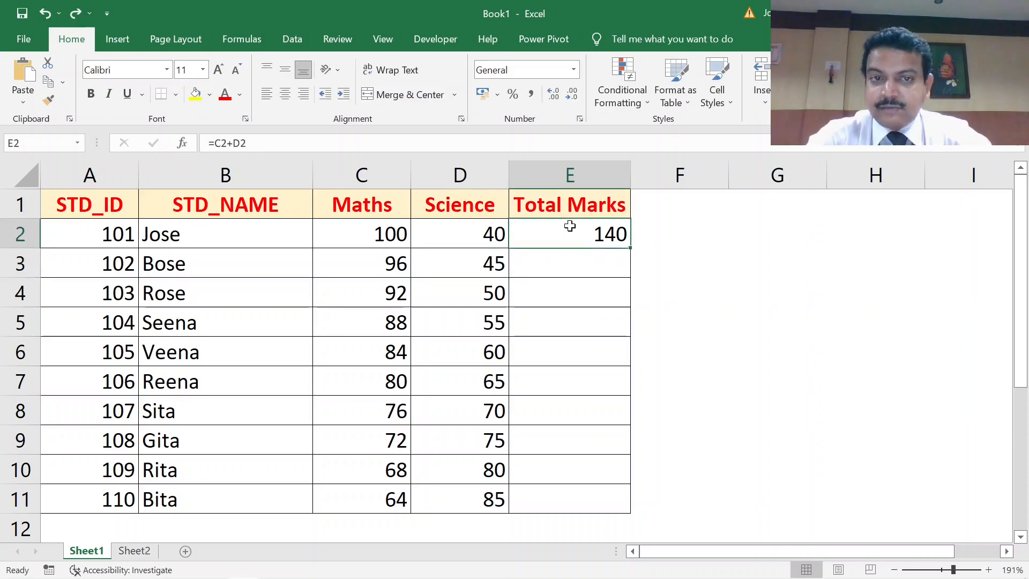
pyautogui.doubleClick(629, 247)
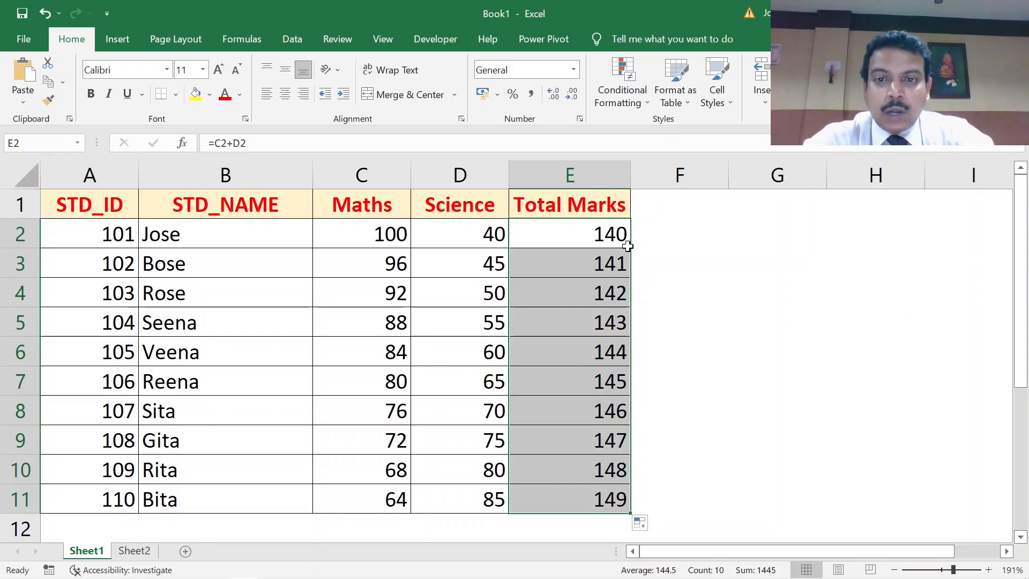
pyautogui.doubleClick(605, 246)
pyautogui.doubleClick(599, 239)
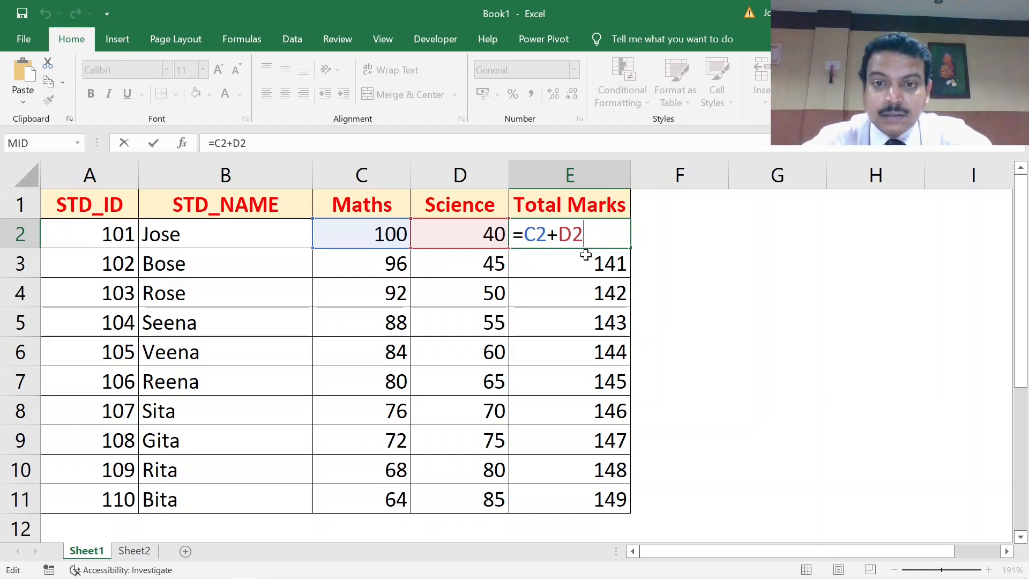
pyautogui.hotkey('ctrl', 'Return')
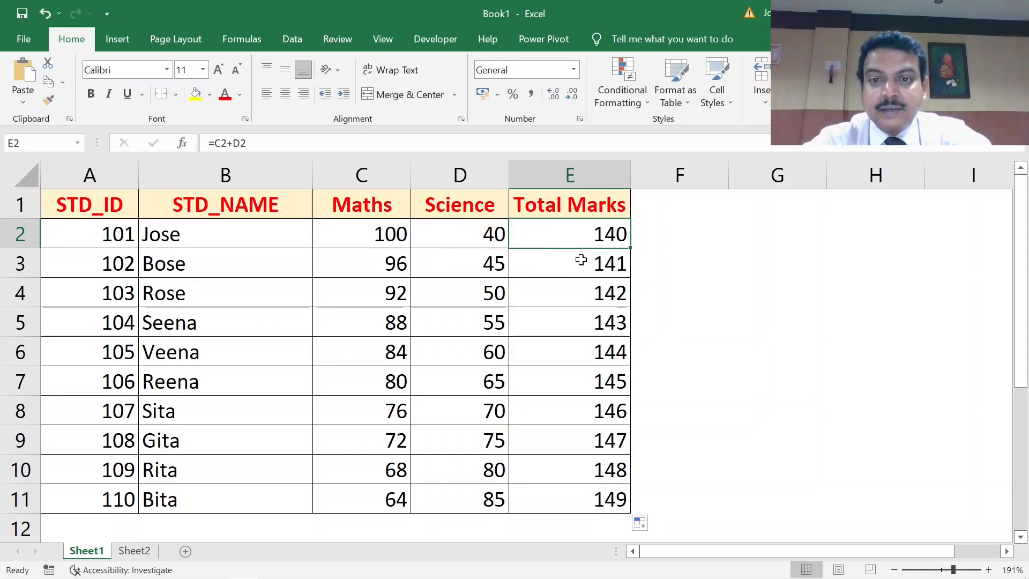
# Examine how the cell references change row by row in the Total Marks formulas from E2 to E5.
pyautogui.doubleClick(581, 259)
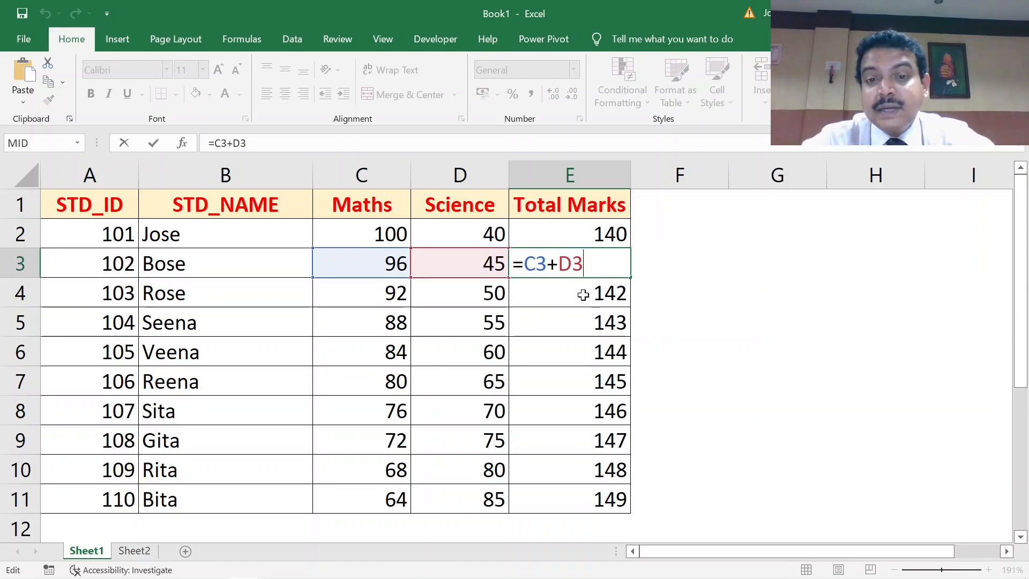
pyautogui.hotkey('ctrl', 'Return')
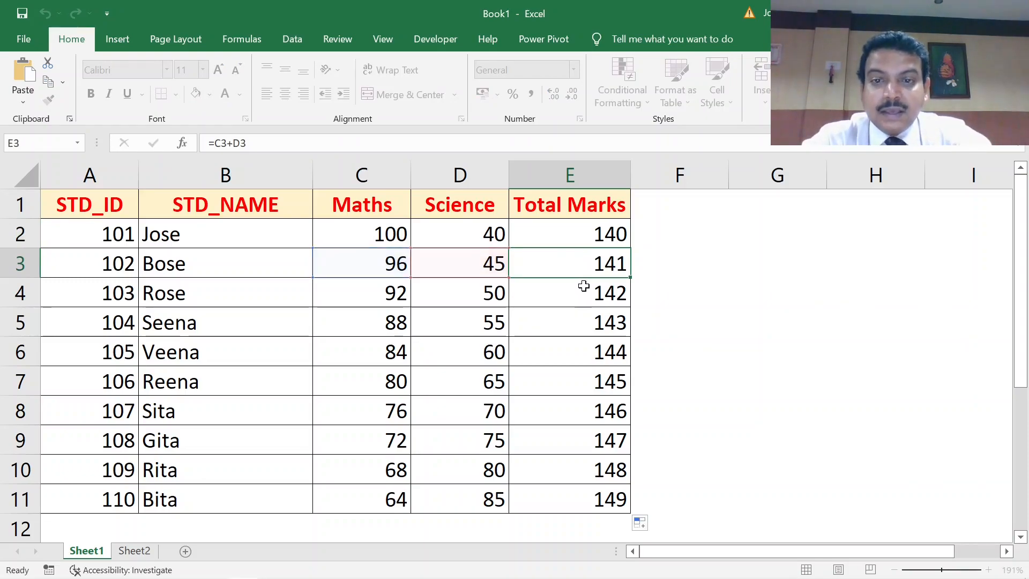
pyautogui.doubleClick(561, 230)
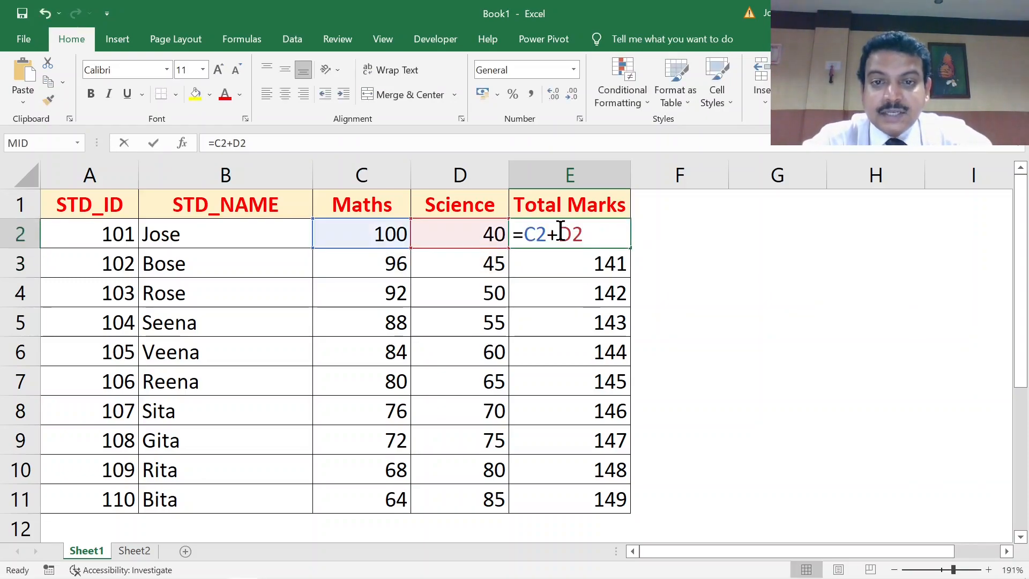
pyautogui.hotkey('ctrl', 'Return')
pyautogui.doubleClick(572, 266)
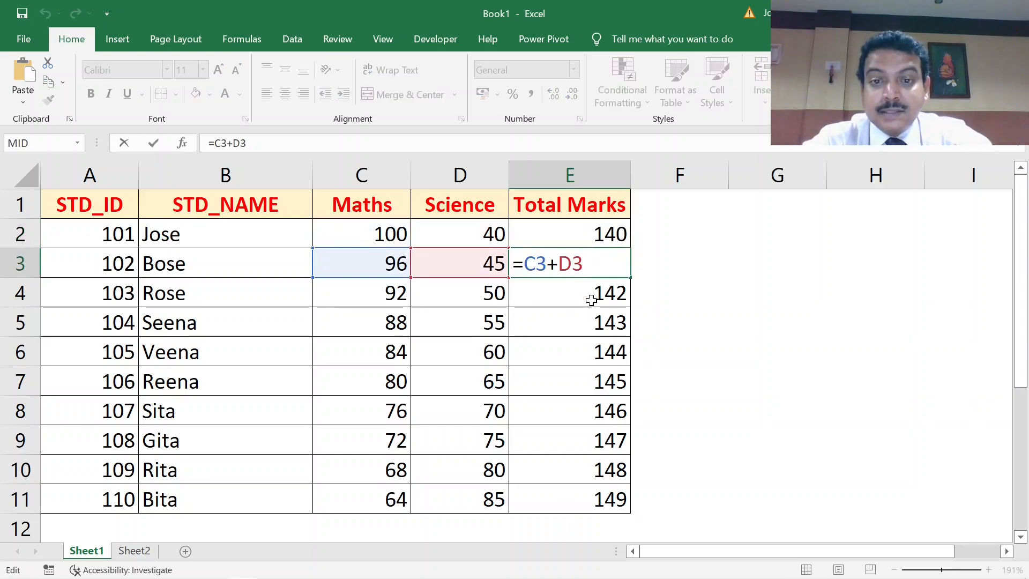
pyautogui.hotkey('ctrl', 'Return')
pyautogui.doubleClick(580, 293)
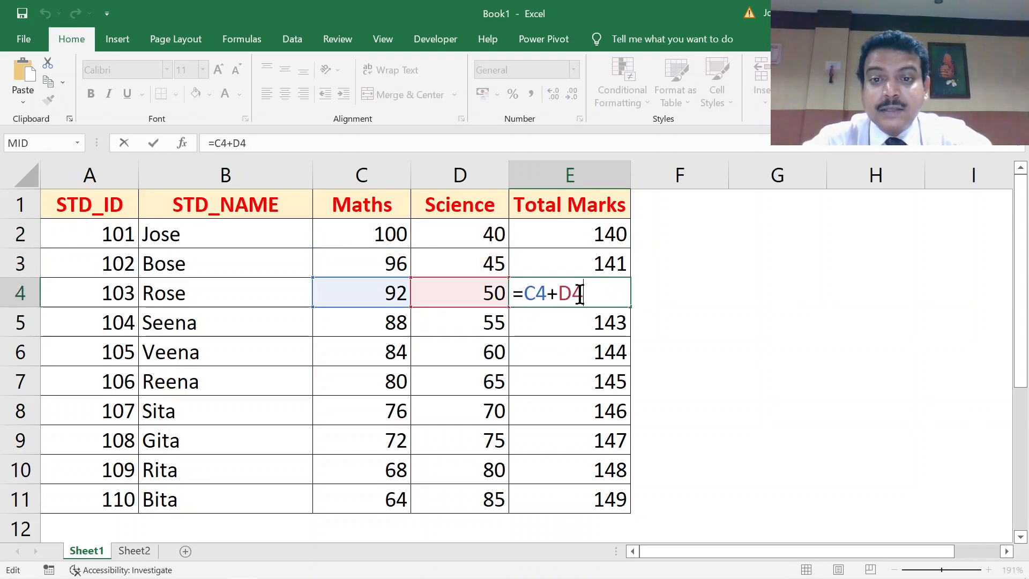
pyautogui.hotkey('ctrl', 'Return')
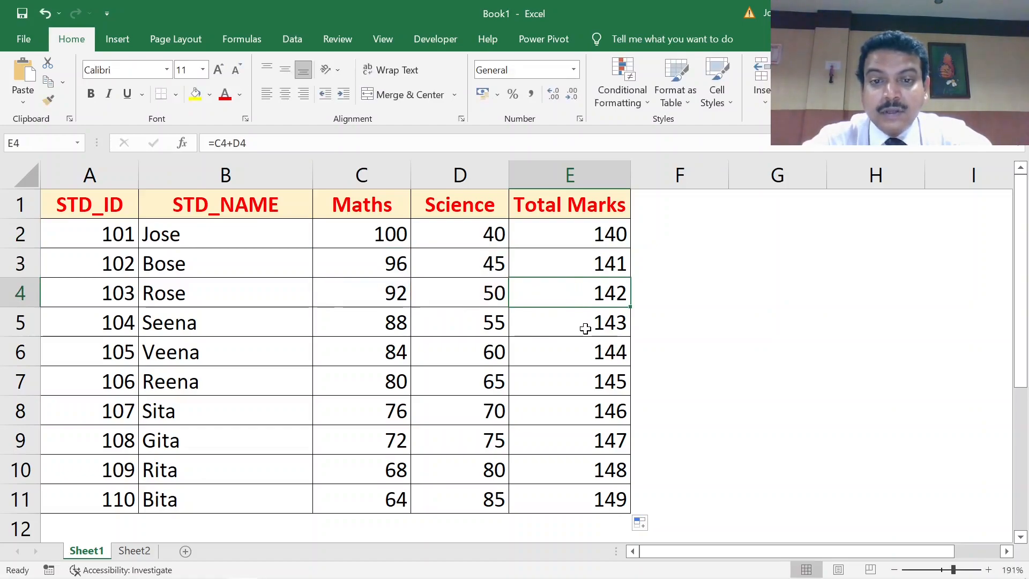
pyautogui.doubleClick(587, 327)
pyautogui.hotkey('ctrl', 'Return')
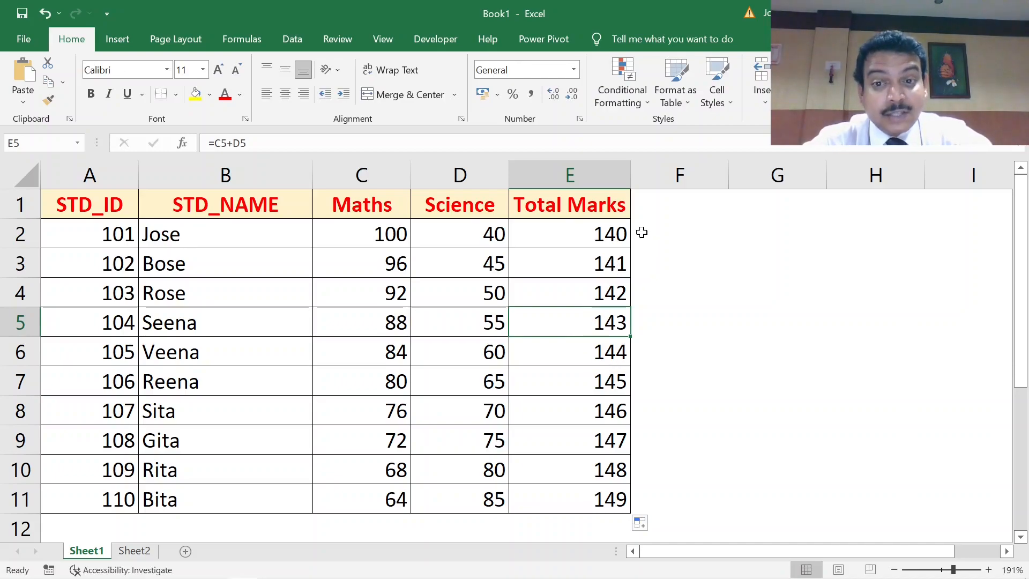
# Enter the typed number 140 in F3 and F4, and delete column F.
pyautogui.click(646, 250)
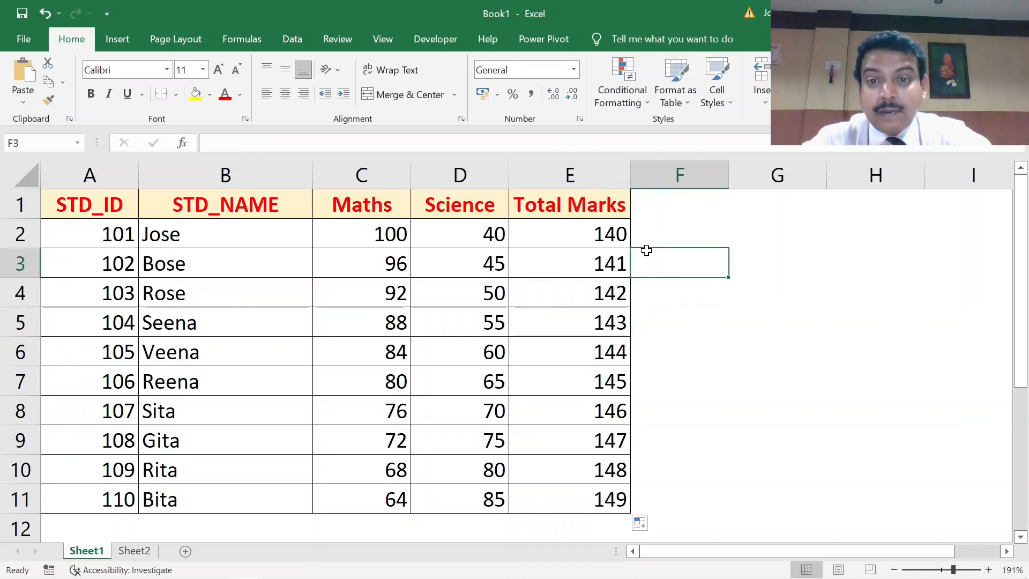
pyautogui.write('140')
pyautogui.press('Return')
pyautogui.write('149')
pyautogui.press('BackSpace')
pyautogui.write('0')
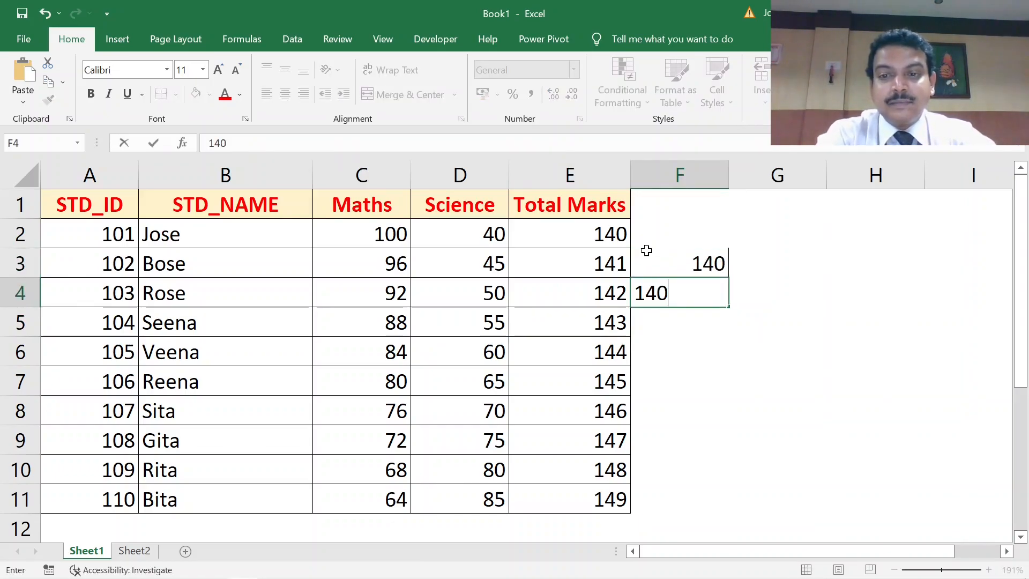
pyautogui.press('Return')
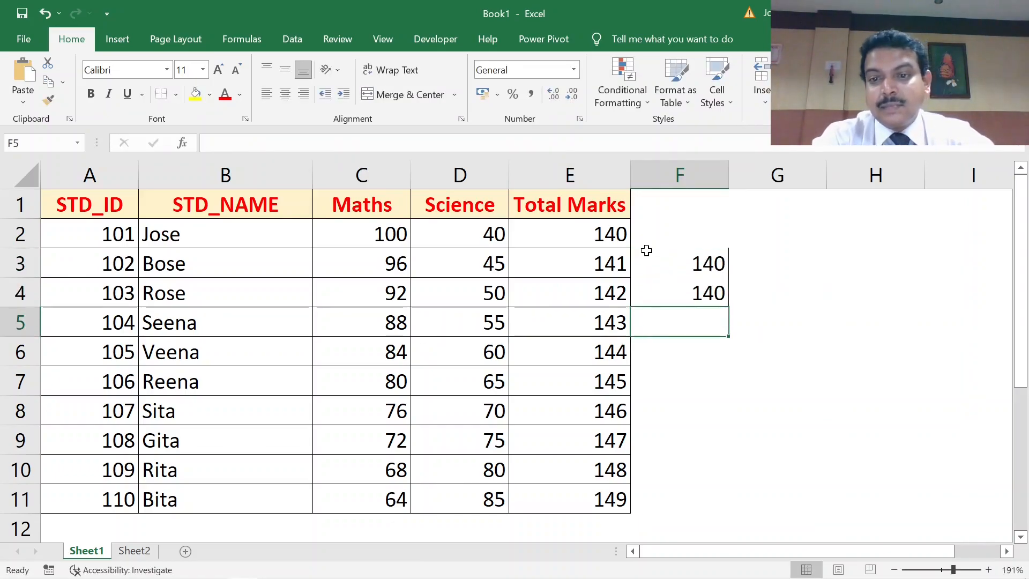
pyautogui.rightClick(662, 185)
pyautogui.click(721, 355)
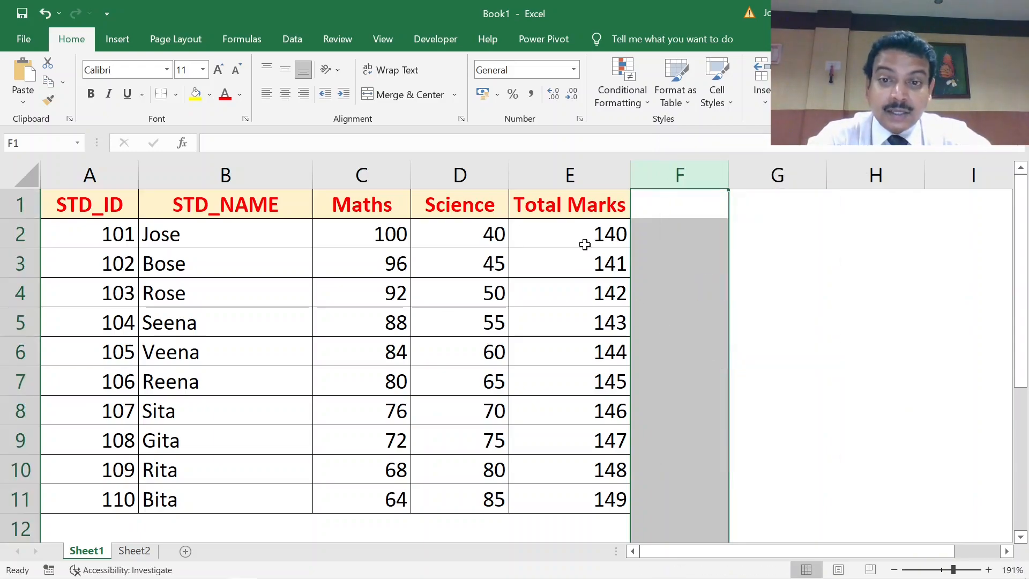
# Copy the E2 formula to H5 to inspect its shifted references, and clear the contents of H5.
pyautogui.click(585, 245)
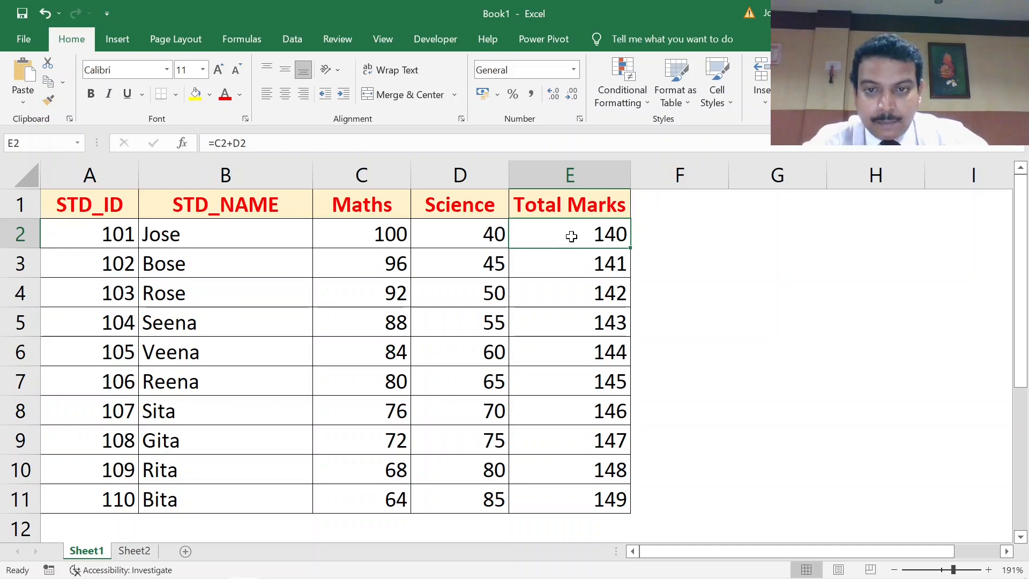
pyautogui.hotkey('ctrl', 'c')
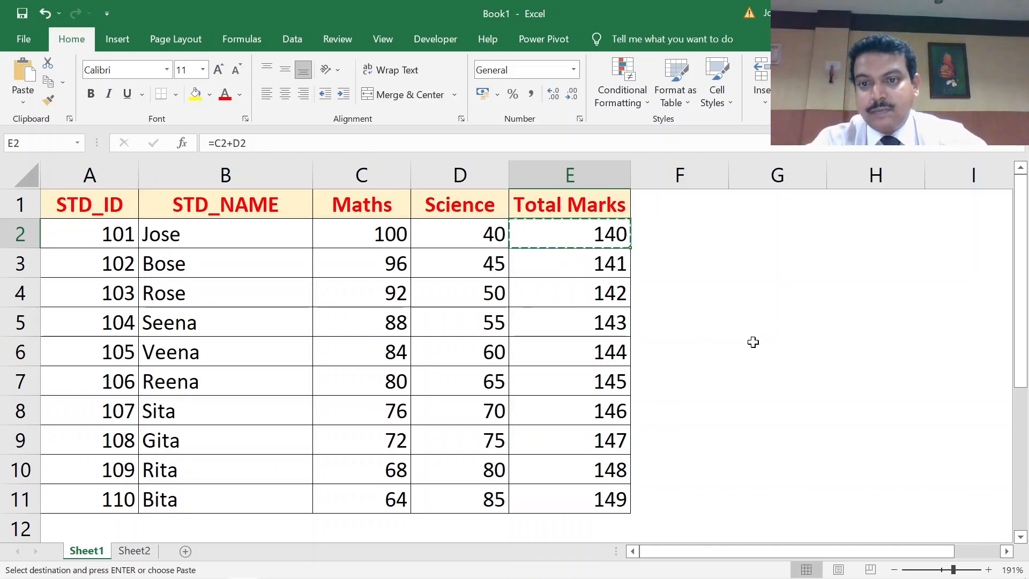
pyautogui.click(892, 320)
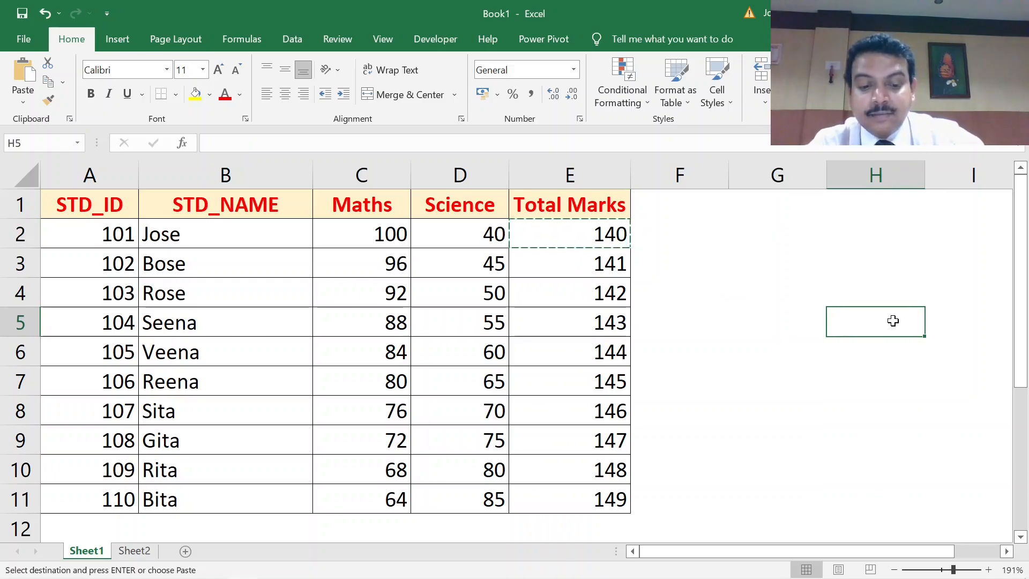
pyautogui.hotkey('ctrl', 'v')
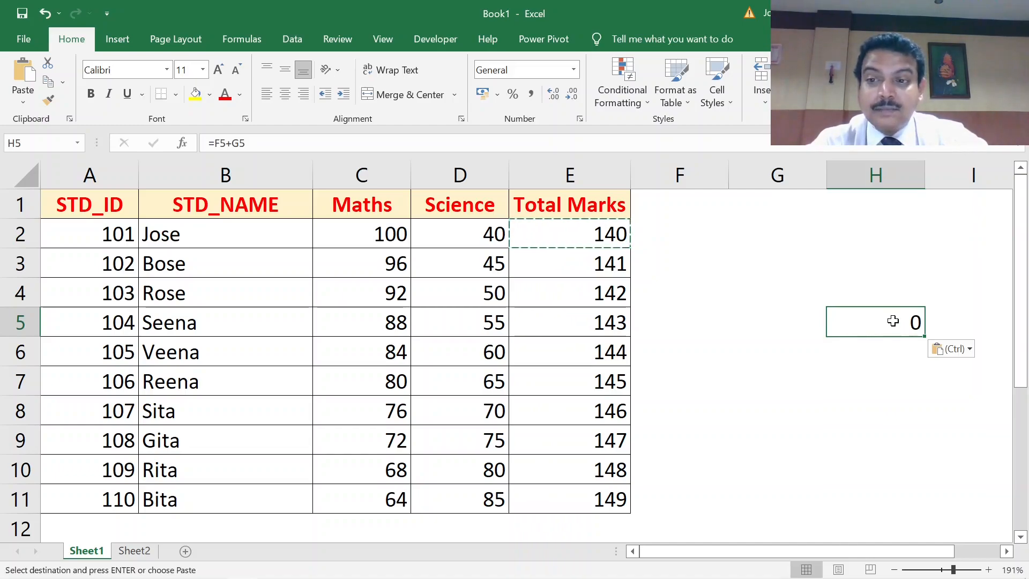
pyautogui.doubleClick(893, 320)
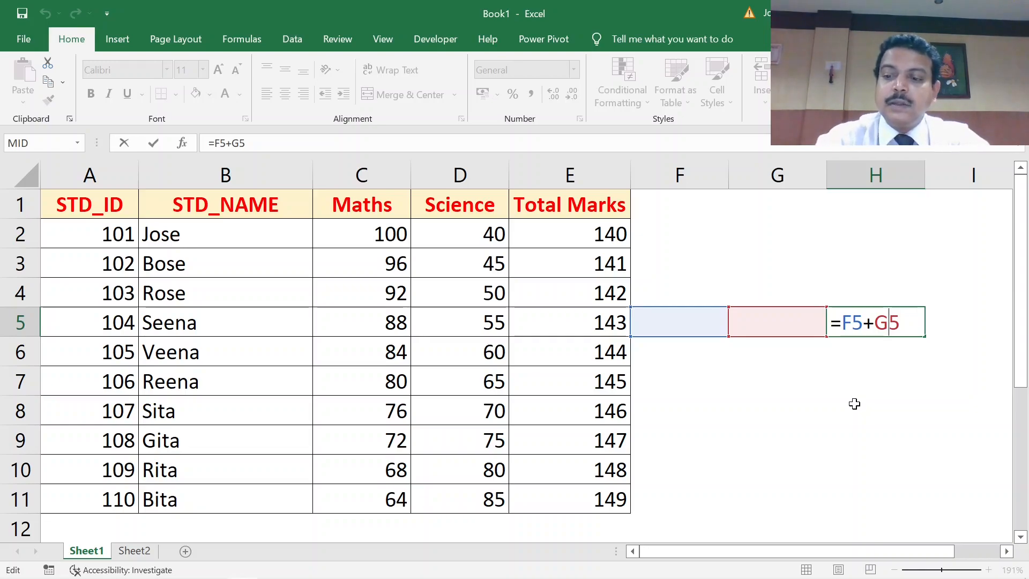
pyautogui.hotkey('ctrl', 'Return')
pyautogui.press('Delete')
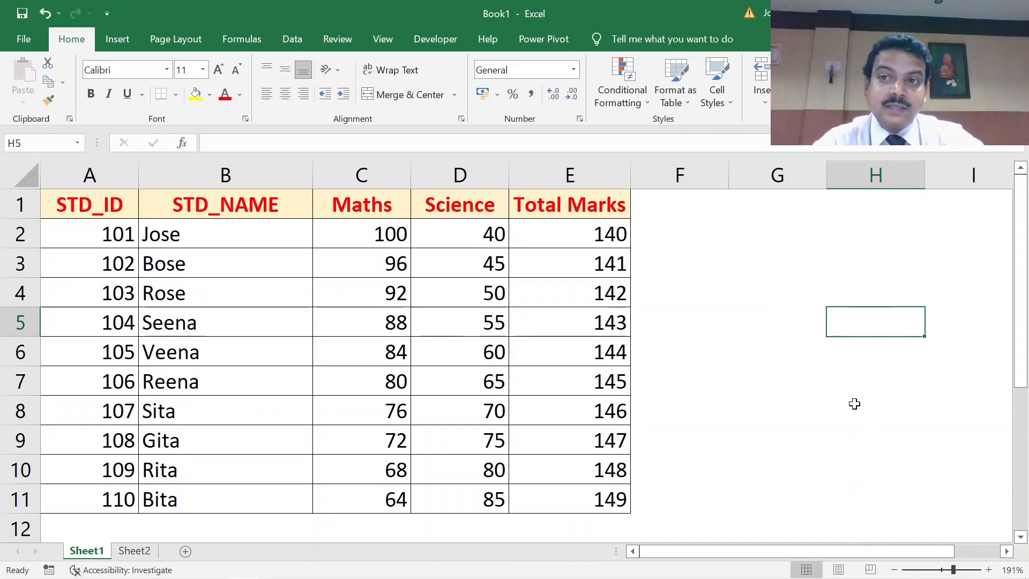
# Check the cell references in the Total Marks formula in E2.
pyautogui.click(588, 241)
pyautogui.doubleClick(585, 234)
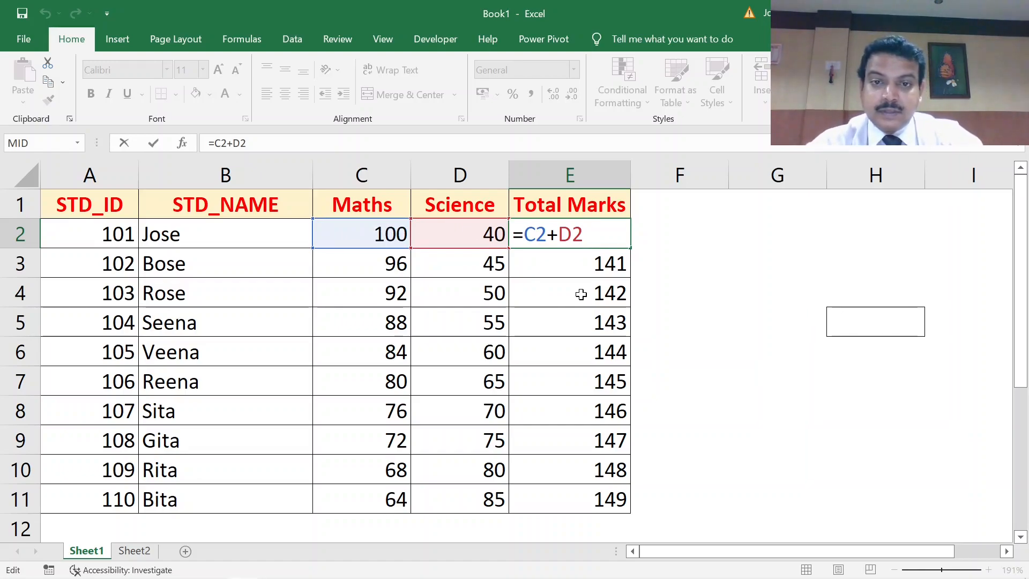
pyautogui.hotkey('ctrl', 'Return')
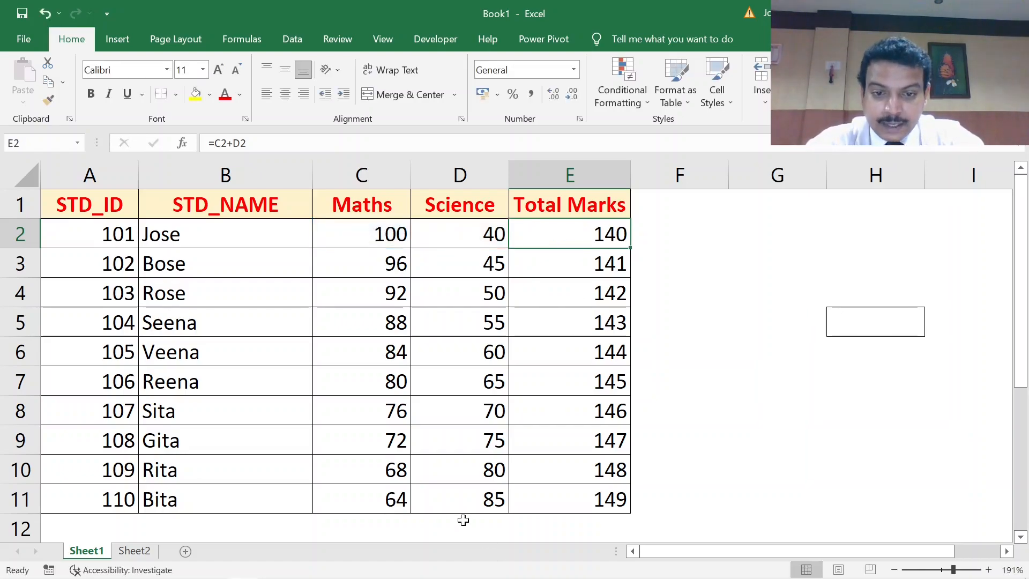
# Try to total the Science marks in D12 by adding cells one by one with =D2+D3+D4+D5+D6.
pyautogui.click(463, 517)
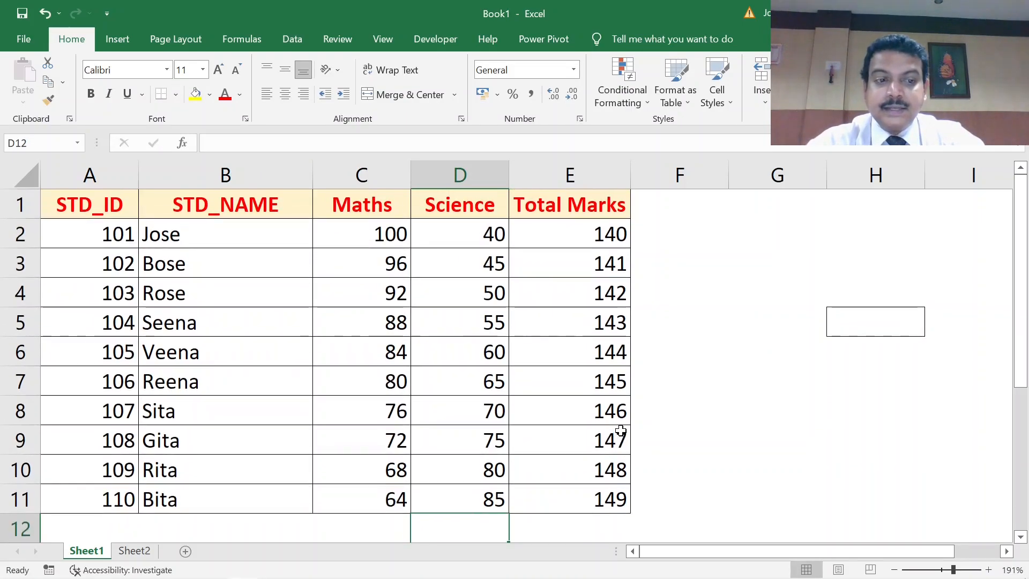
pyautogui.moveTo(449, 221); pyautogui.dragTo(455, 493)
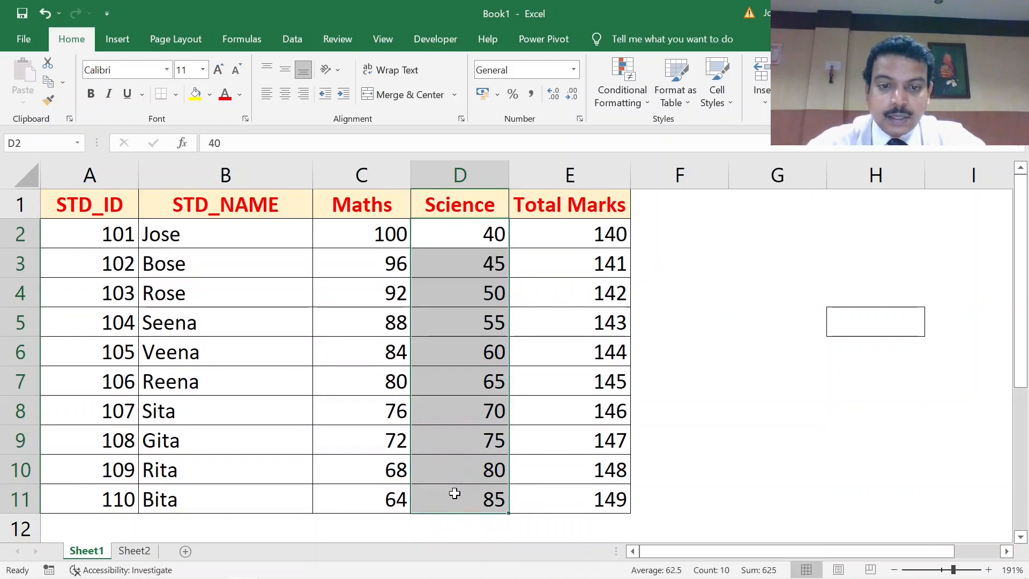
pyautogui.click(457, 520)
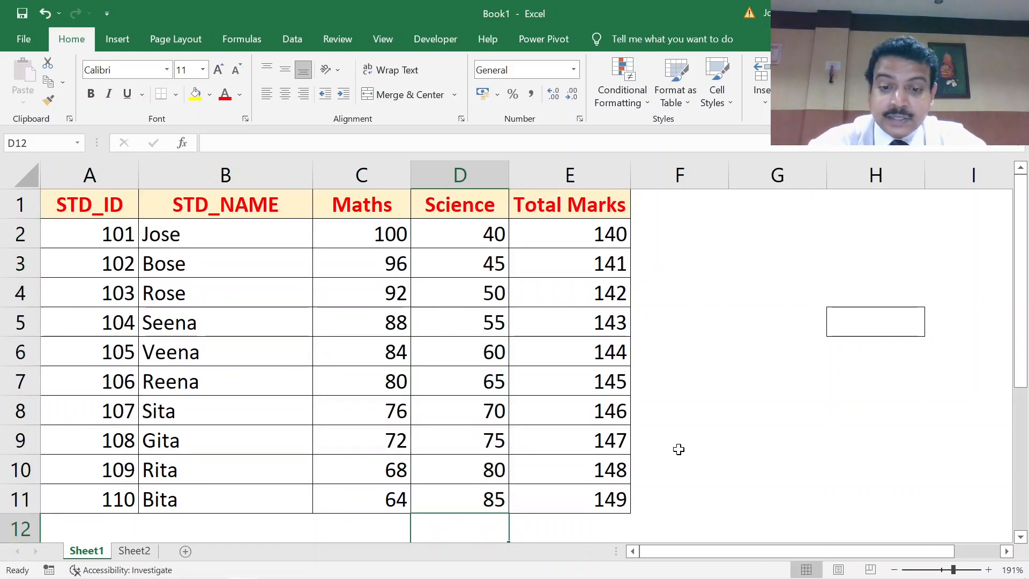
pyautogui.write('=')
pyautogui.click(461, 240)
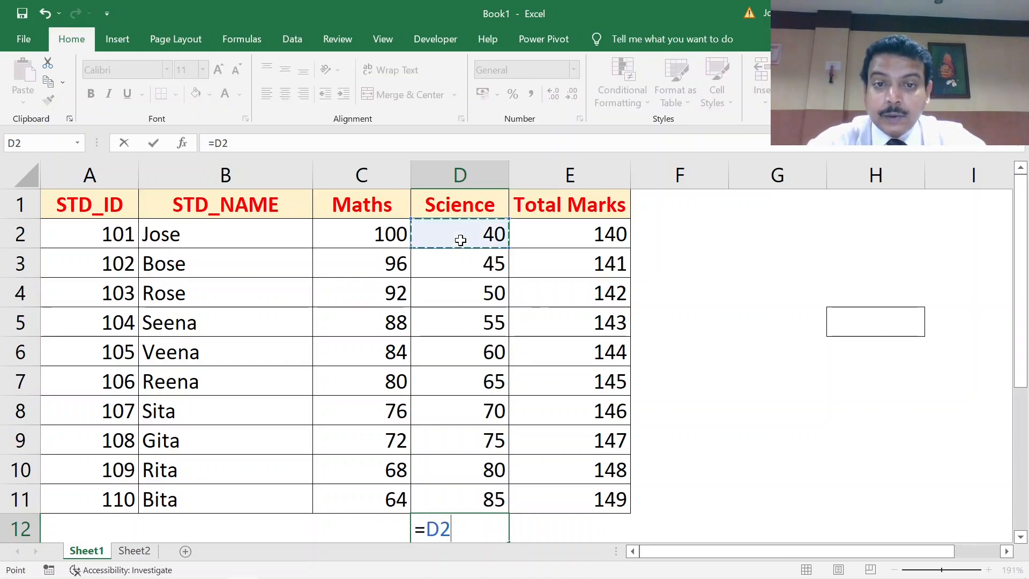
pyautogui.write('+')
pyautogui.click(481, 258)
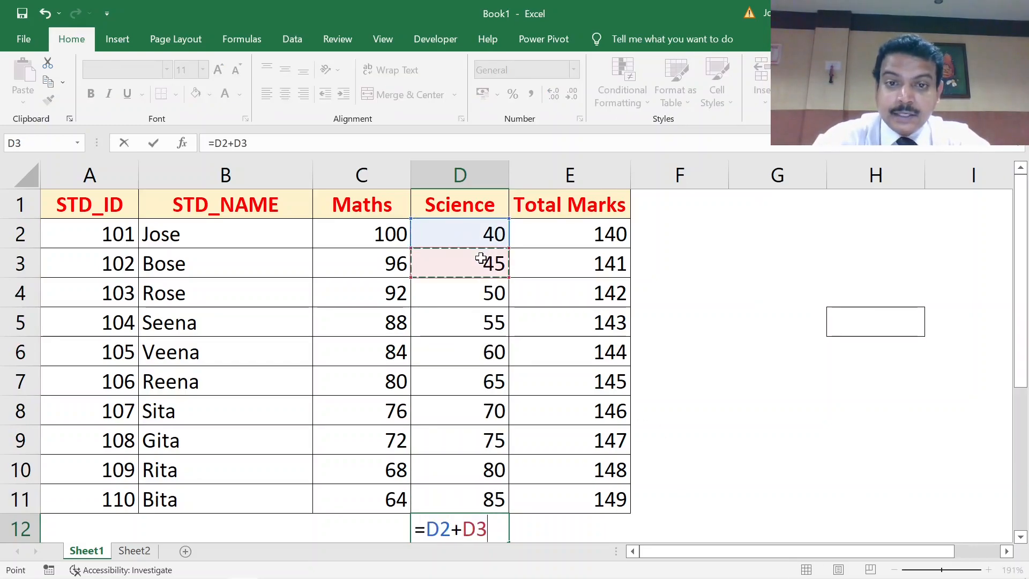
pyautogui.write('+')
pyautogui.click(478, 285)
pyautogui.write('+')
pyautogui.click(469, 316)
pyautogui.write('+')
pyautogui.click(465, 349)
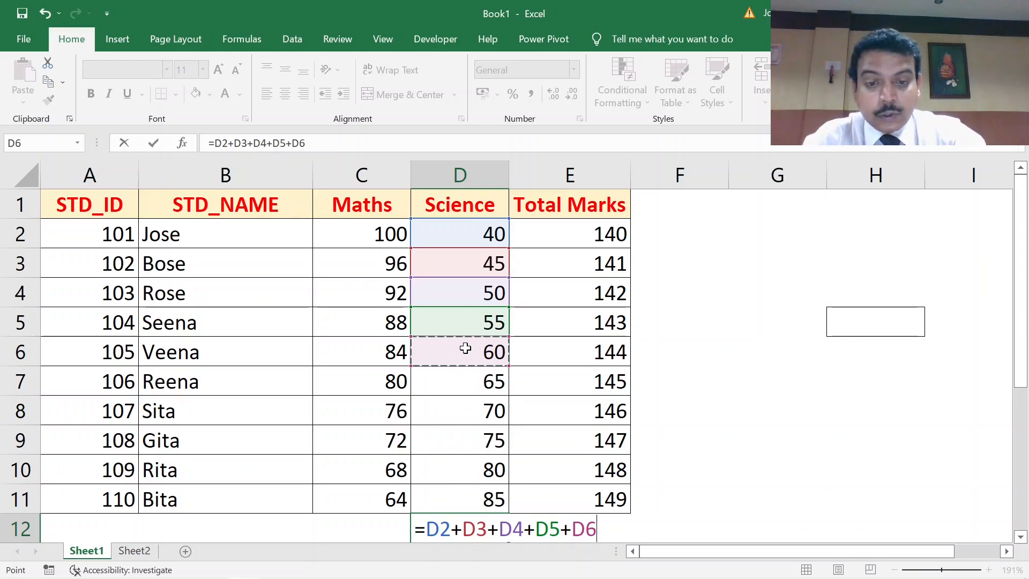
pyautogui.press('Escape')
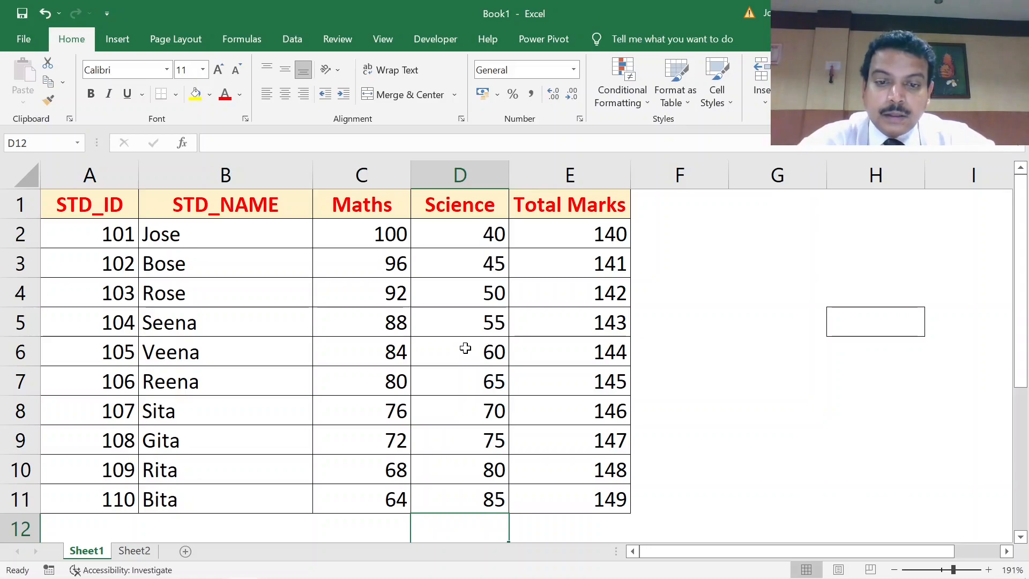
# Total the Science marks in D12 with the formula =SUM(D2:D11) and check the formula in the cell.
pyautogui.write('=')
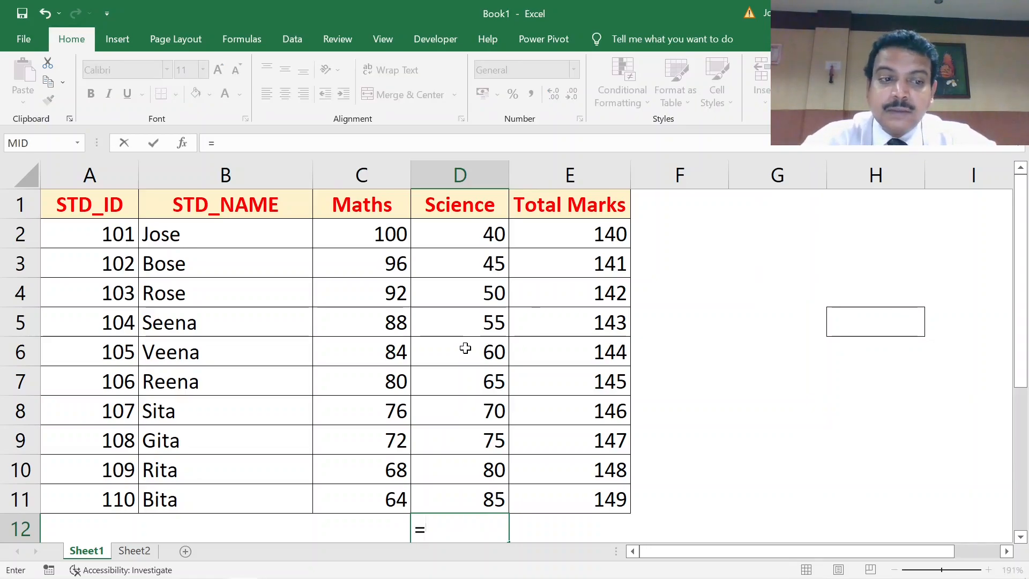
pyautogui.scroll(-1, 466, 348)
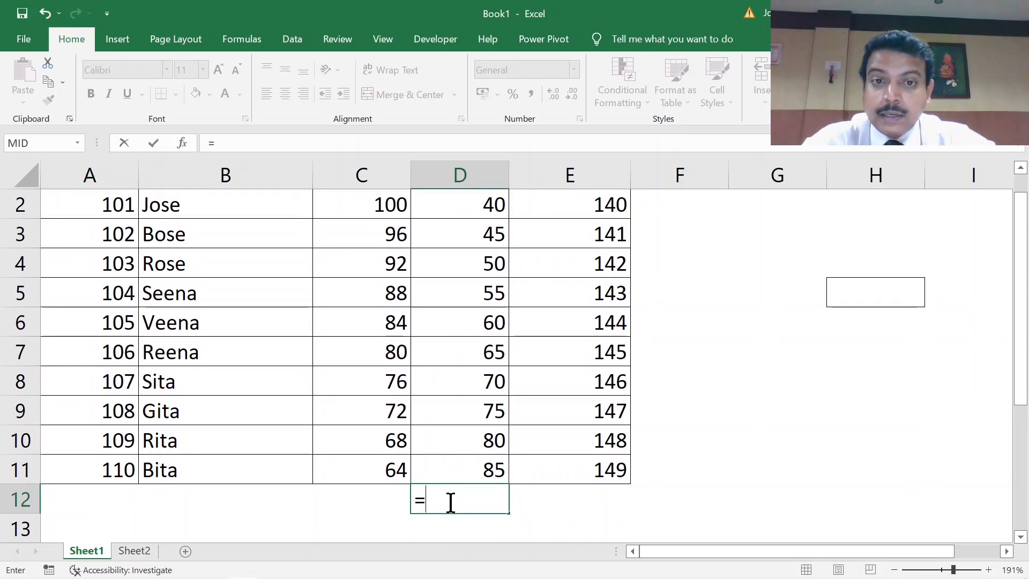
pyautogui.scroll(1, 451, 503)
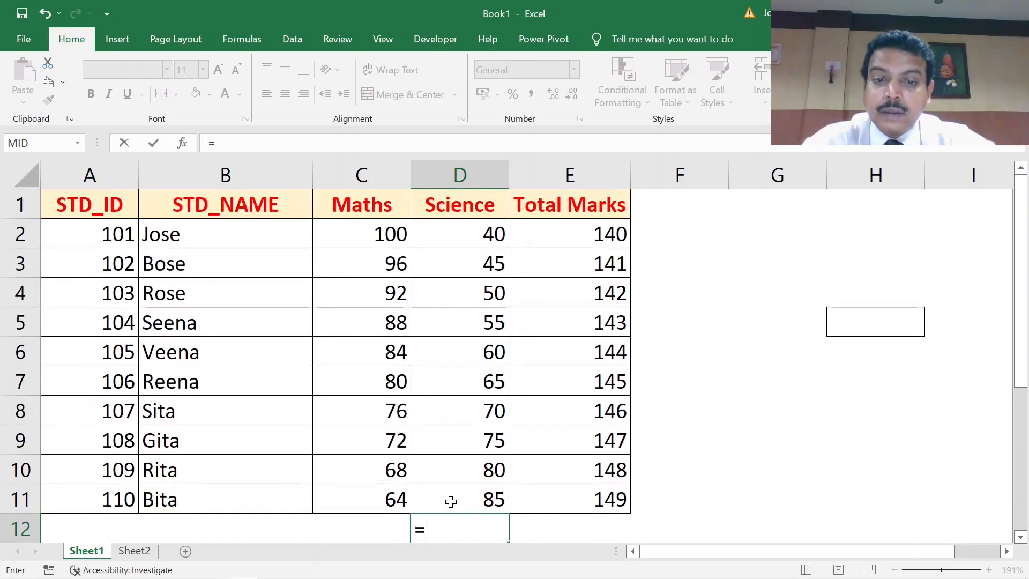
pyautogui.scroll(-1, 451, 502)
pyautogui.scroll(1, 451, 502)
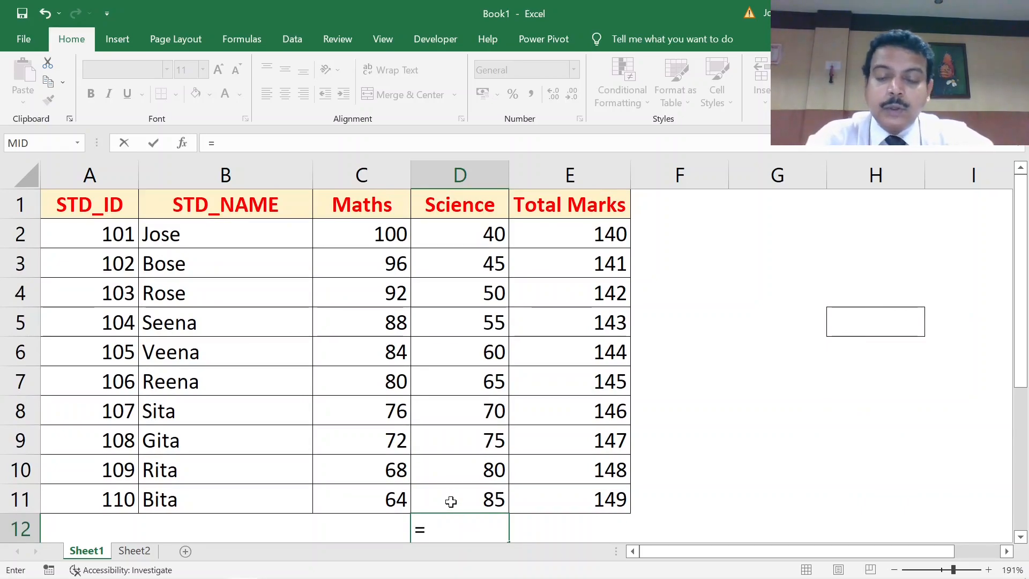
pyautogui.write('sum')
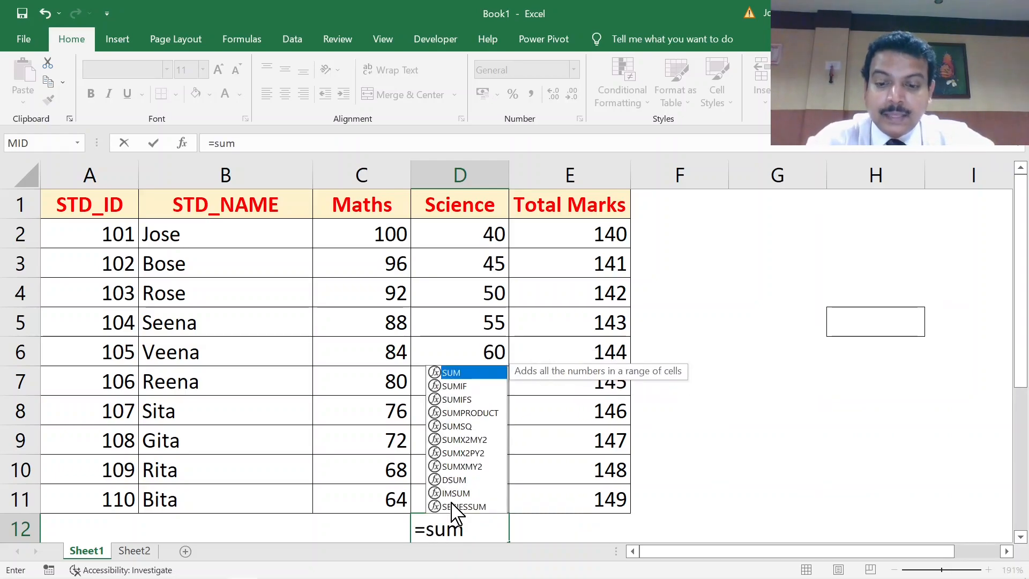
pyautogui.write('(')
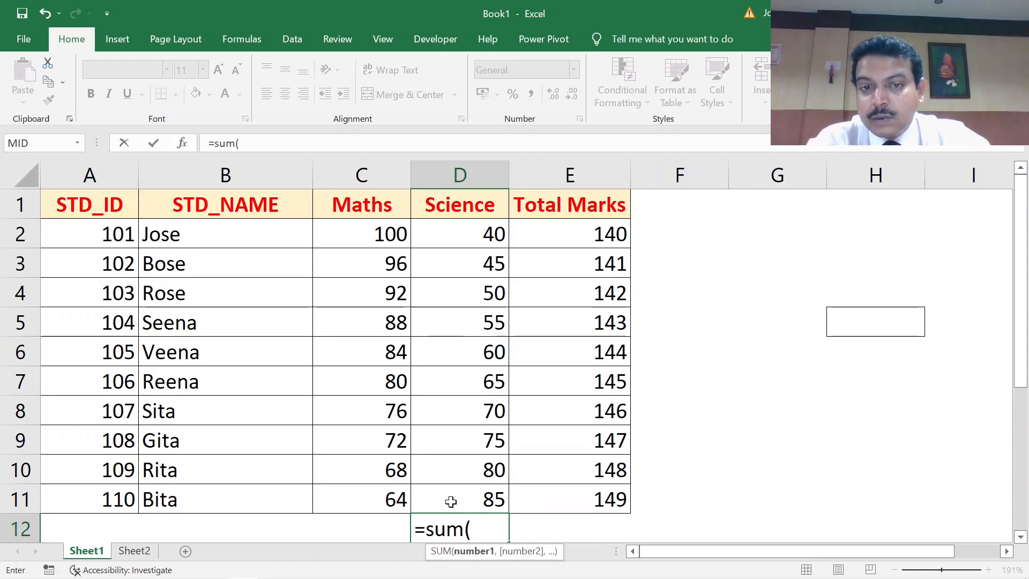
pyautogui.moveTo(462, 231); pyautogui.dragTo(474, 499)
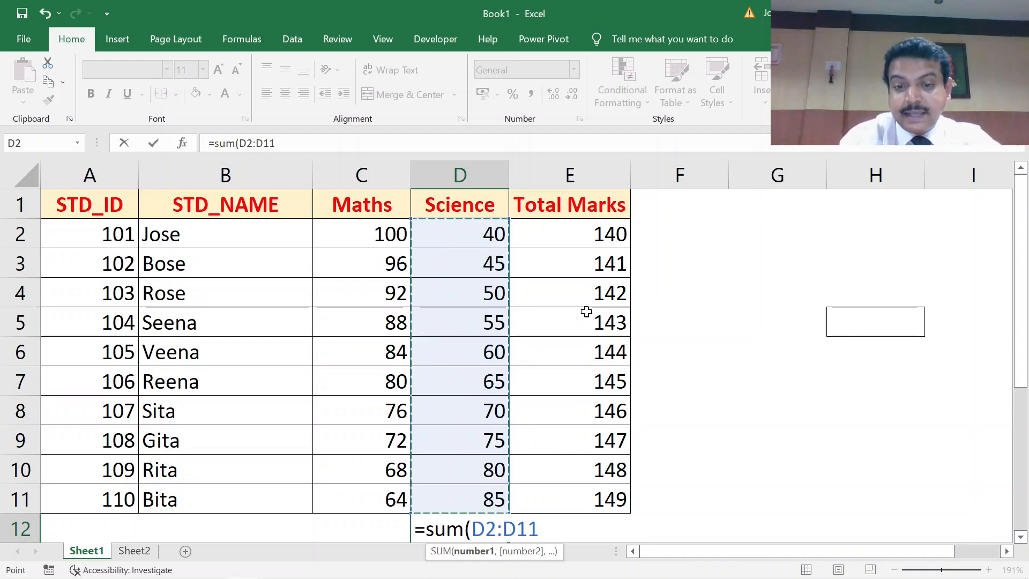
pyautogui.write(')')
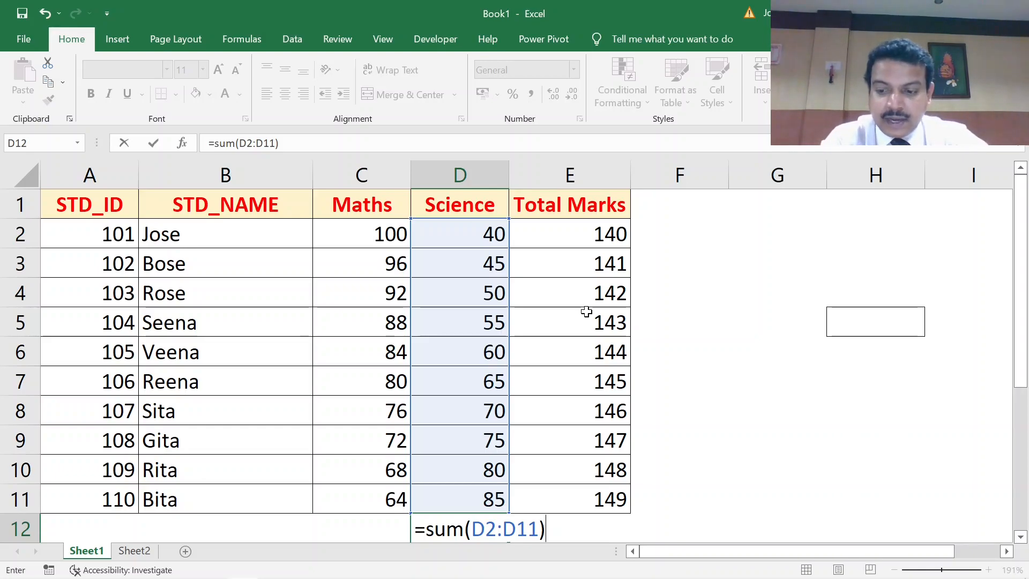
pyautogui.press('Return')
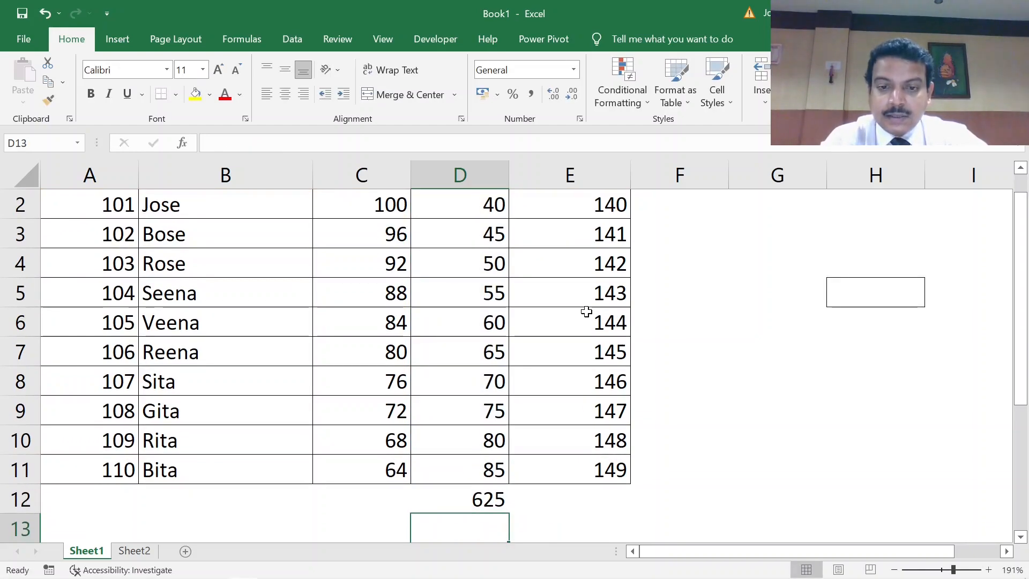
pyautogui.click(486, 504)
# Clear the Total Marks formulas from E2:E11 and make E2 the active cell.
pyautogui.scroll(1, 578, 440)
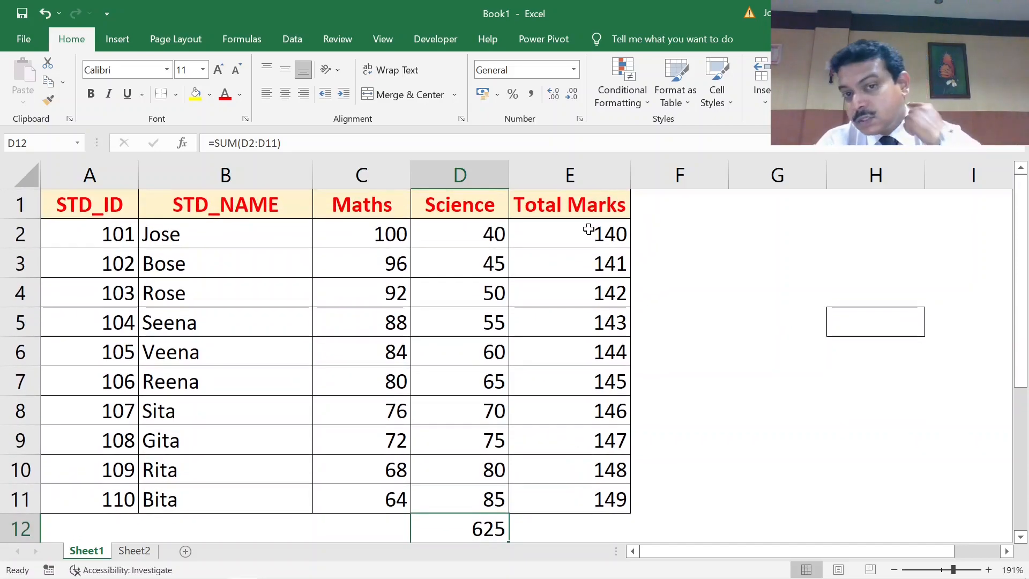
pyautogui.moveTo(588, 229); pyautogui.dragTo(602, 499)
pyautogui.press('Delete')
pyautogui.press('Up')
pyautogui.press('Down')
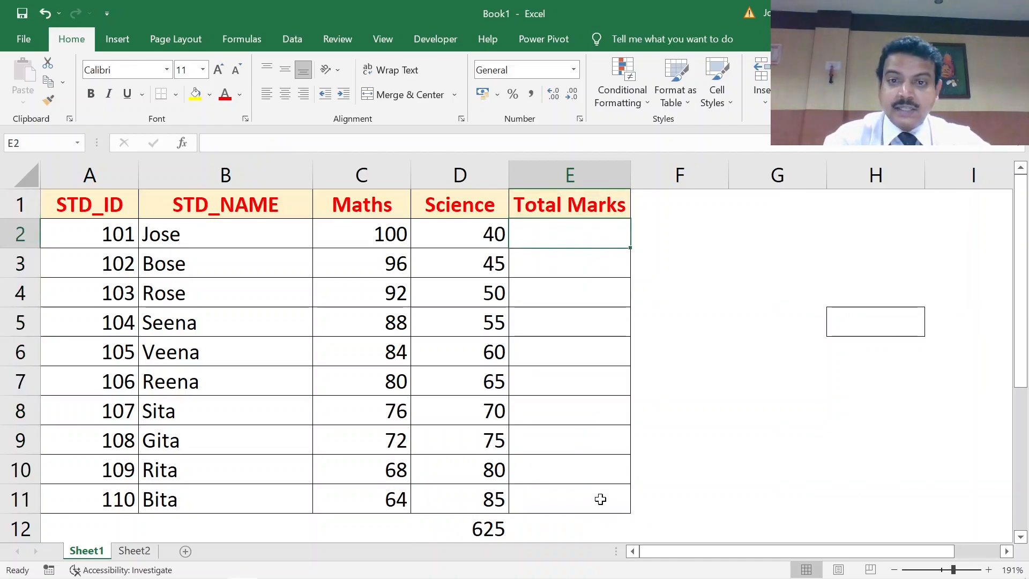
# Calculate the first student's total in E2 with =SUM(C2:D2) and fill the formula down to E11.
pyautogui.write('=sum(')
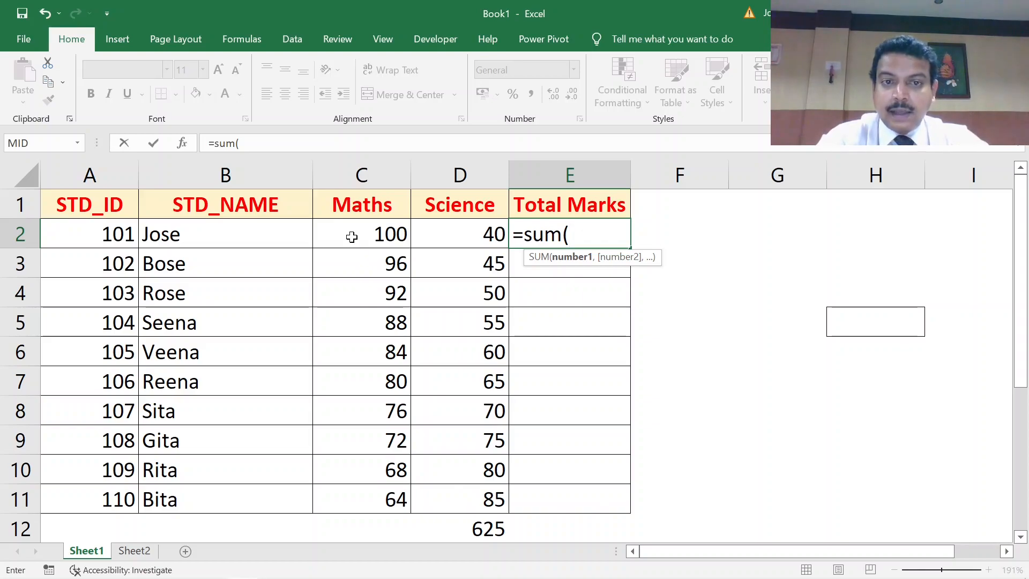
pyautogui.moveTo(348, 234); pyautogui.dragTo(435, 229)
pyautogui.write(')')
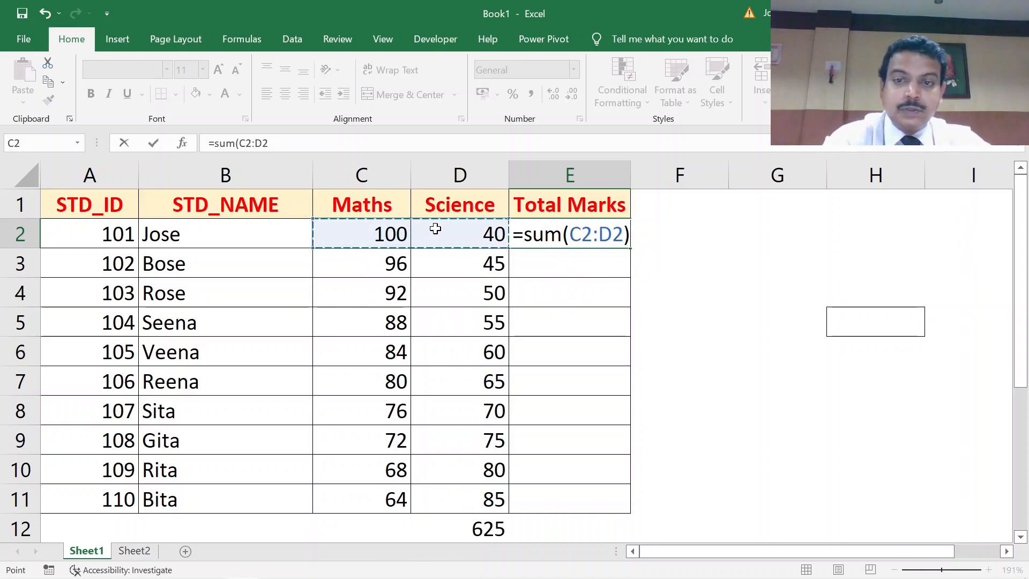
pyautogui.press('Return')
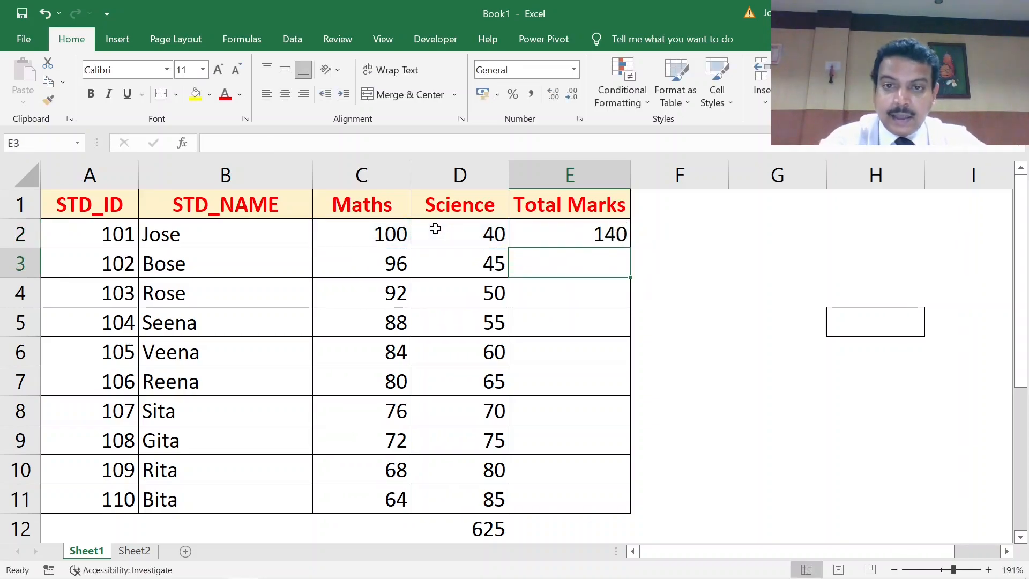
pyautogui.click(590, 233)
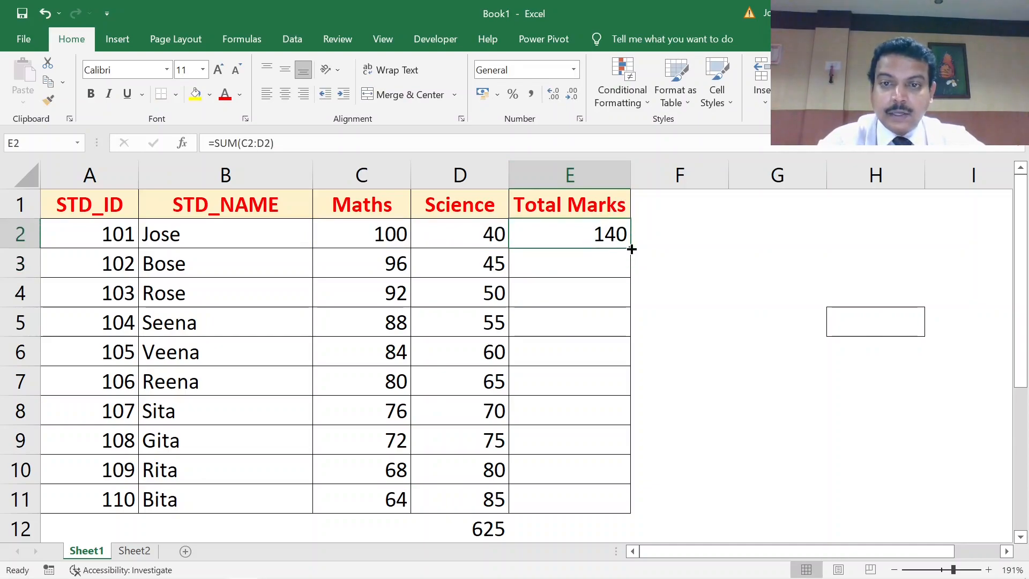
pyautogui.doubleClick(630, 248)
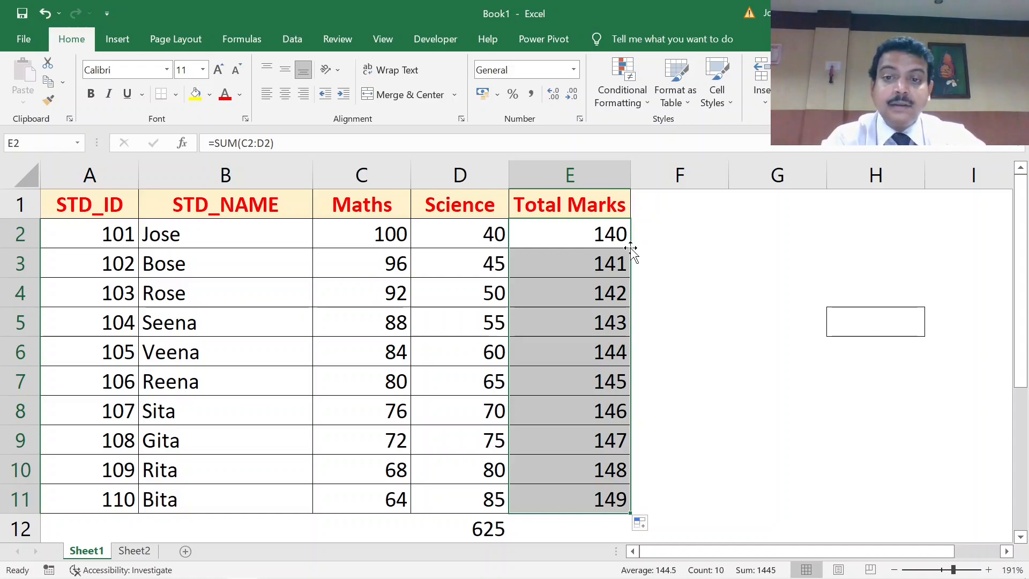
# Clear the Total Marks in E2:E11 and total the Maths marks in C12 with the formula =SUM(C2:C11).
pyautogui.press('Delete')
pyautogui.press('Down')
pyautogui.press('Down')
pyautogui.press('Down')
pyautogui.press('Down')
pyautogui.press('Down')
pyautogui.press('Down')
pyautogui.press('Down')
pyautogui.press('Down')
pyautogui.press('Down')
pyautogui.press('Down')
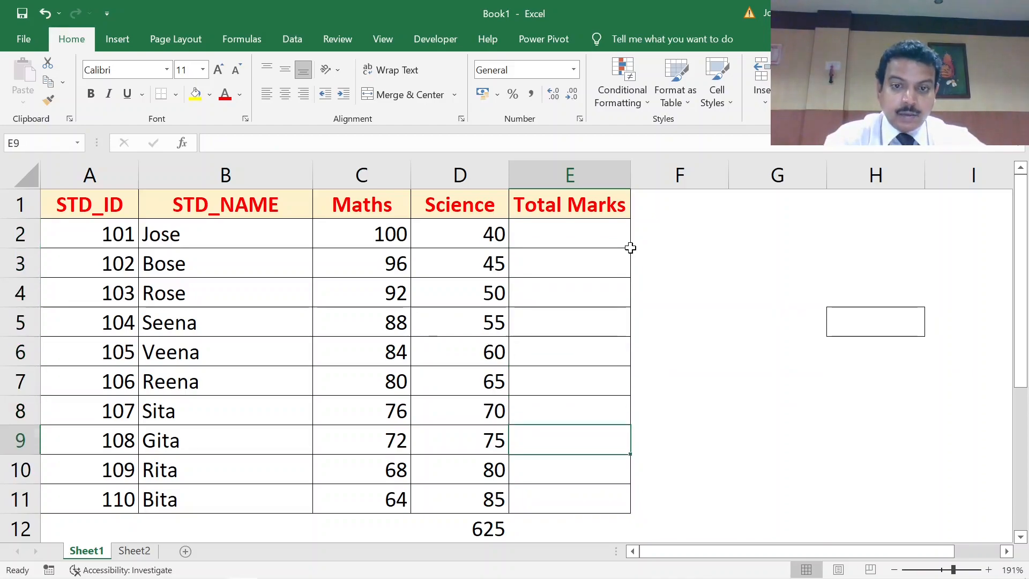
pyautogui.press('Left')
pyautogui.press('Left')
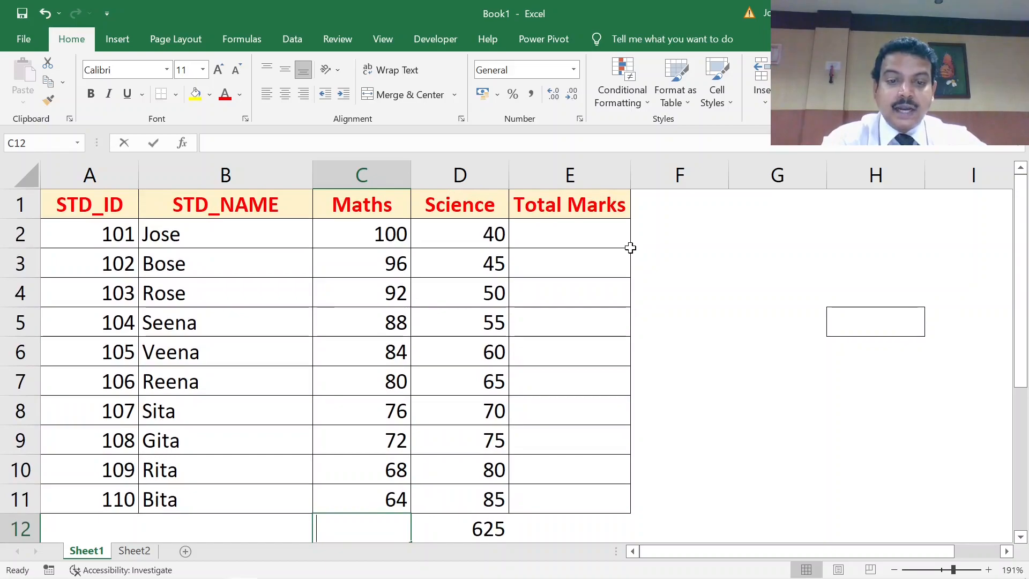
pyautogui.write('=sum(')
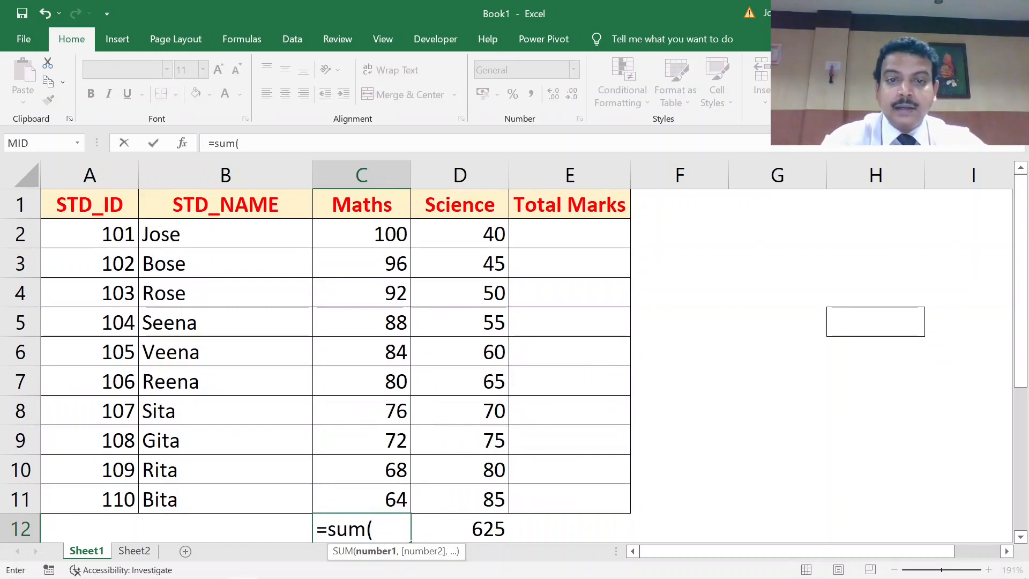
pyautogui.click(364, 228)
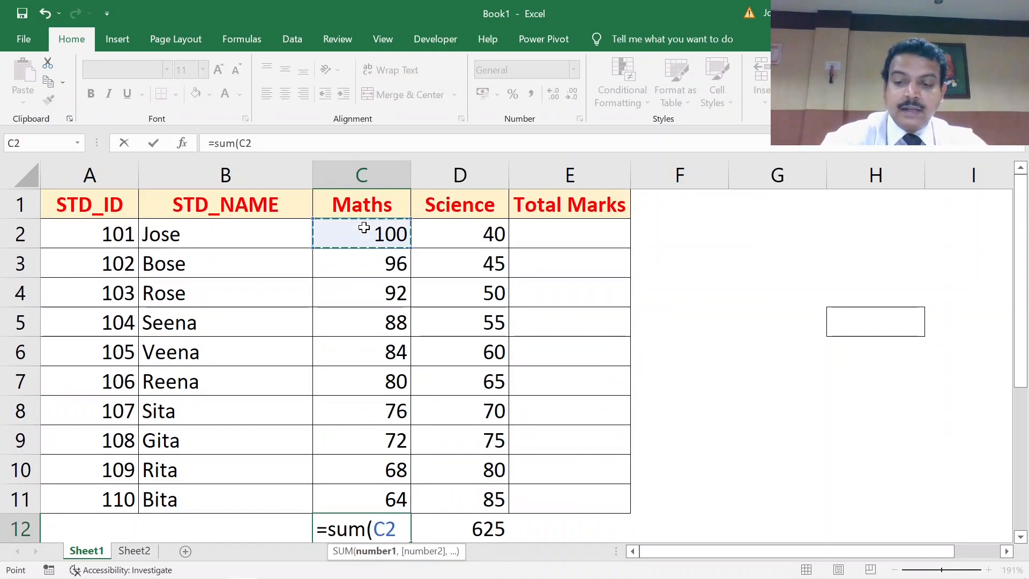
pyautogui.hotkey('ctrl', 'shift', 'Down')
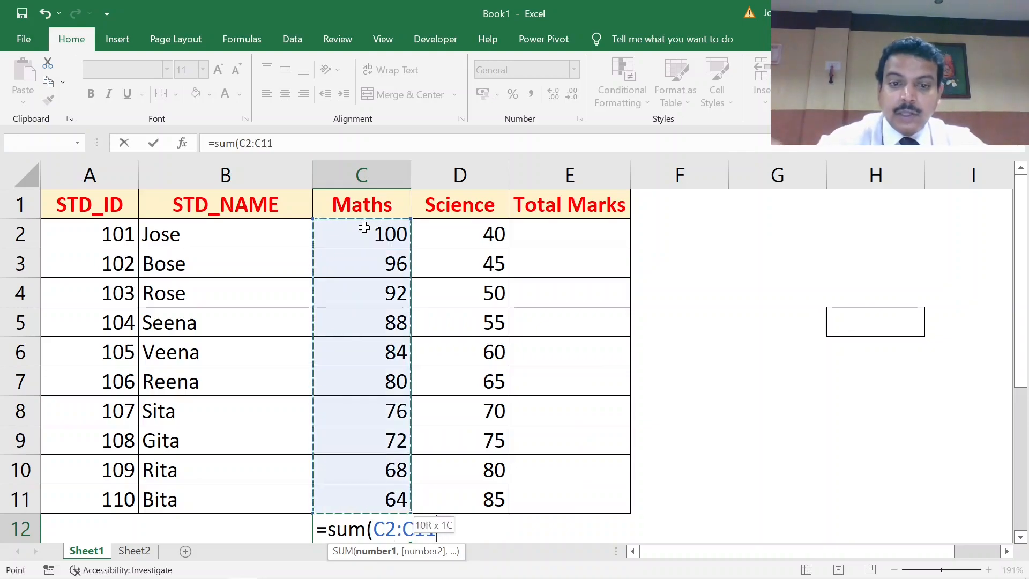
pyautogui.write(')')
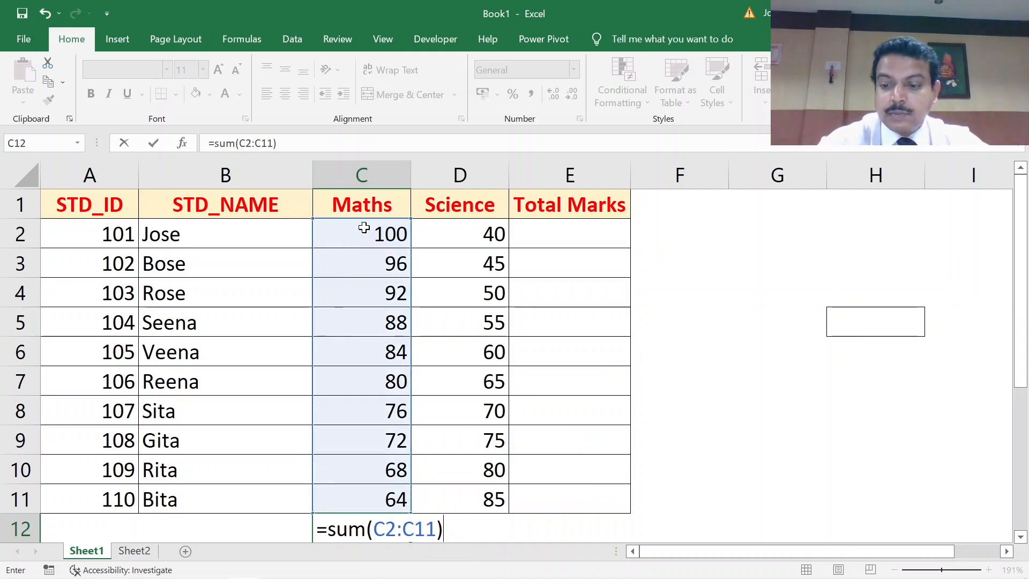
pyautogui.press('Return')
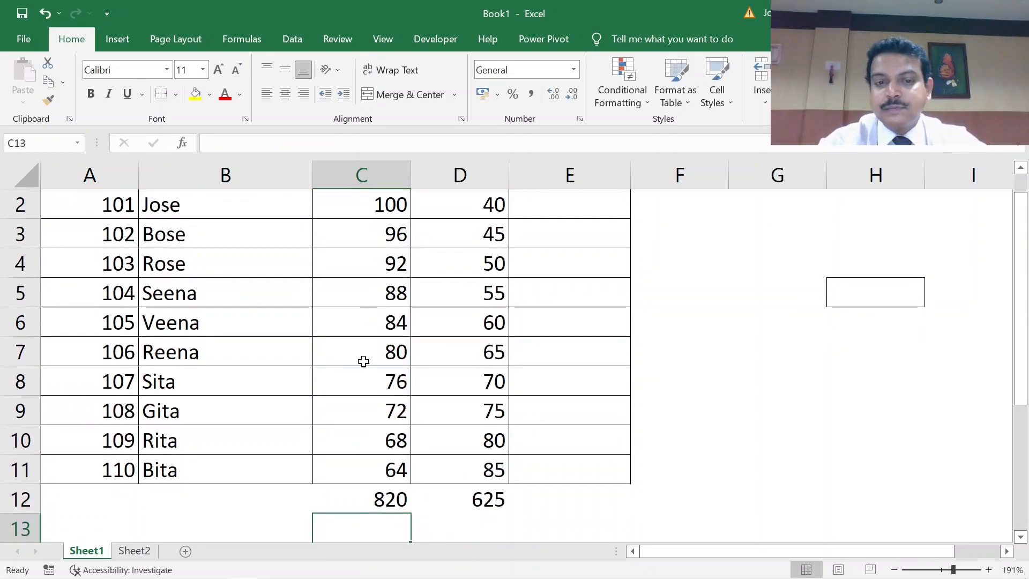
# Clear the Maths and Science column totals from C12 and D12, leaving C12 selected.
pyautogui.moveTo(374, 501); pyautogui.dragTo(454, 492)
pyautogui.press('Delete')
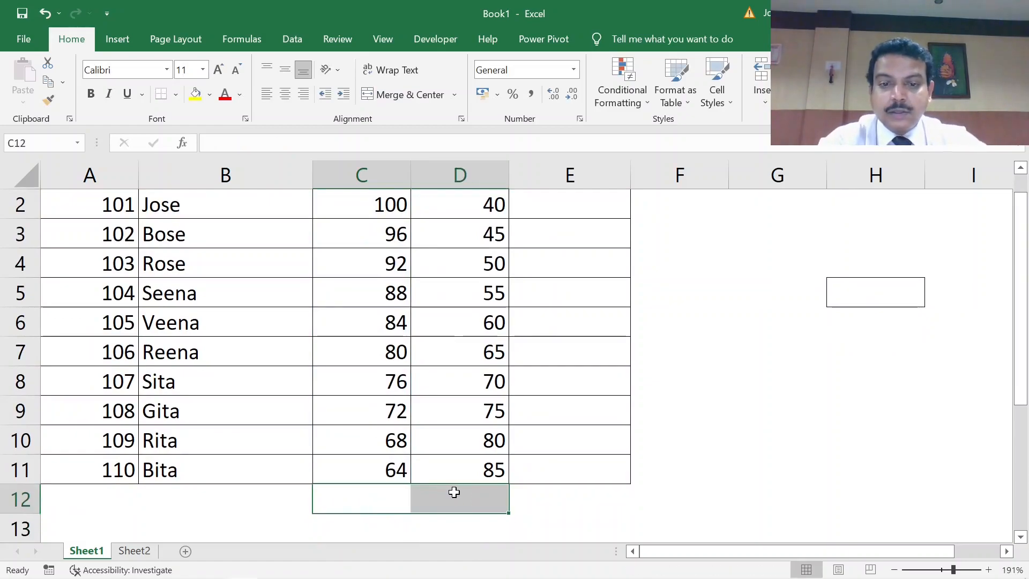
pyautogui.click(381, 504)
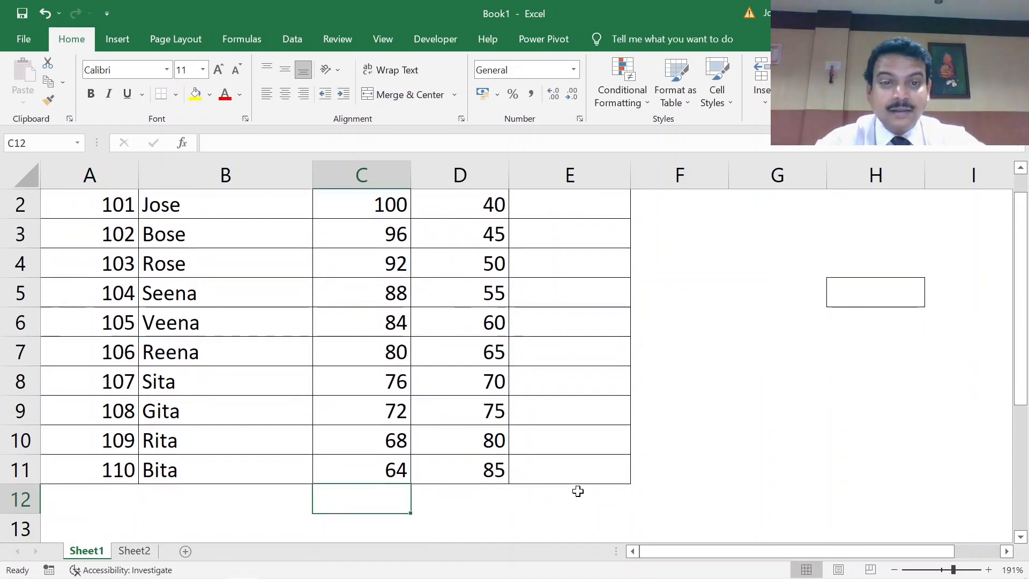
# Total the Maths marks in C12 using AutoSum over C2:C11.
pyautogui.scroll(-2, 578, 491)
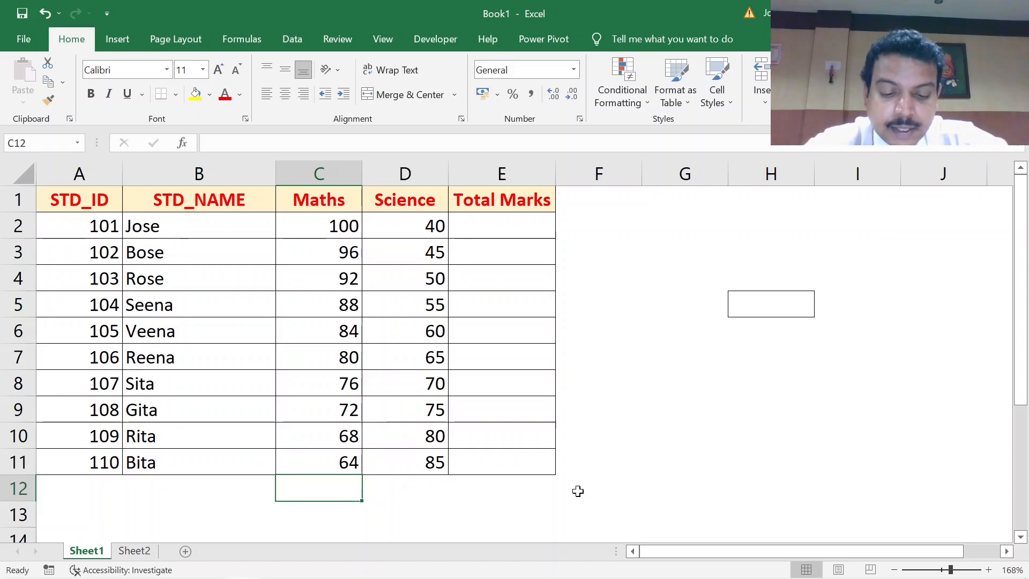
pyautogui.click(578, 491)
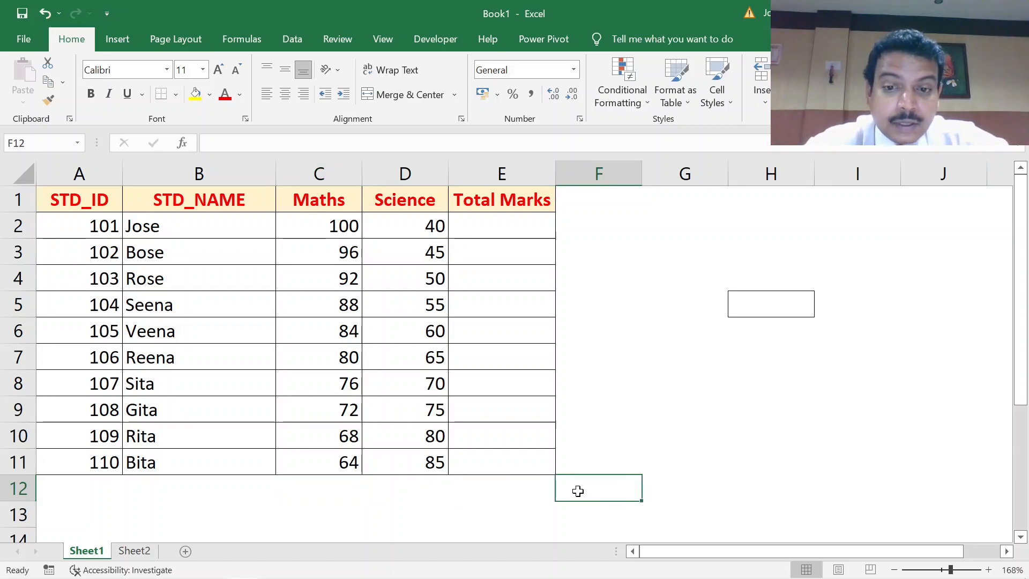
pyautogui.press('Left')
pyautogui.press('Left')
pyautogui.press('Left')
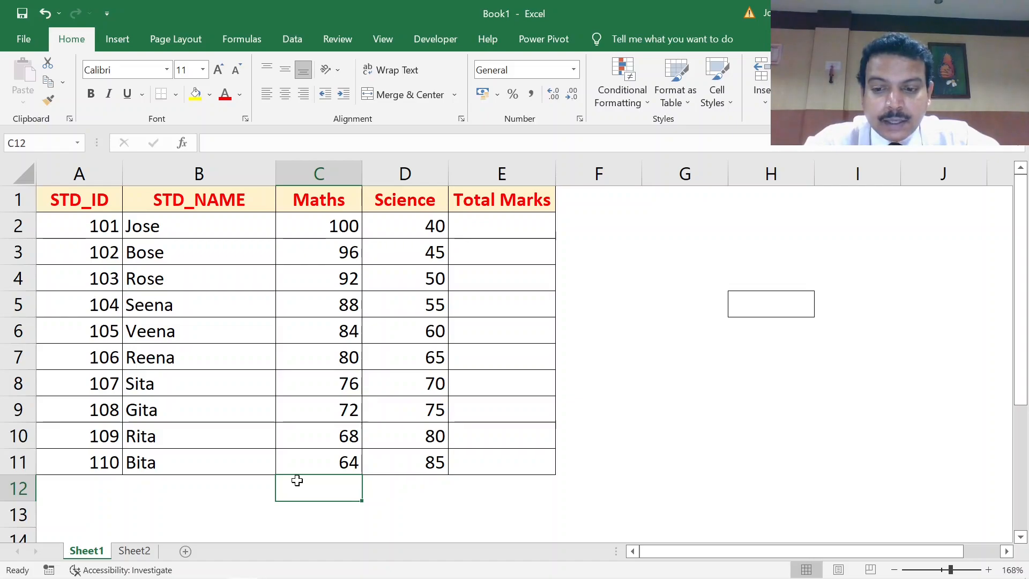
pyautogui.hotkey('alt', '=')
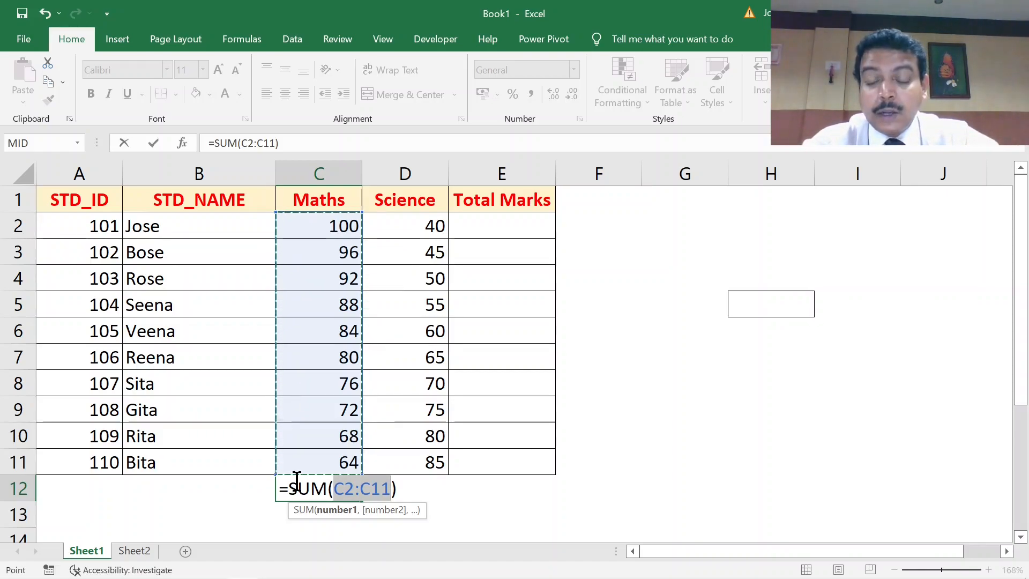
pyautogui.press('Return')
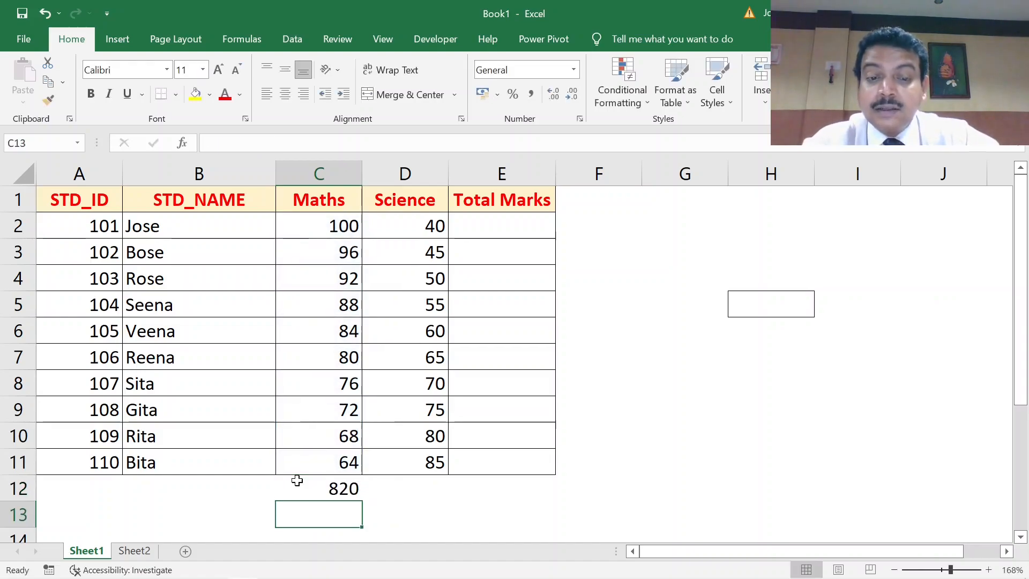
# Total the first student's marks in E2 using AutoSum over C2:D2 and fill the formula down to E11.
pyautogui.click(516, 226)
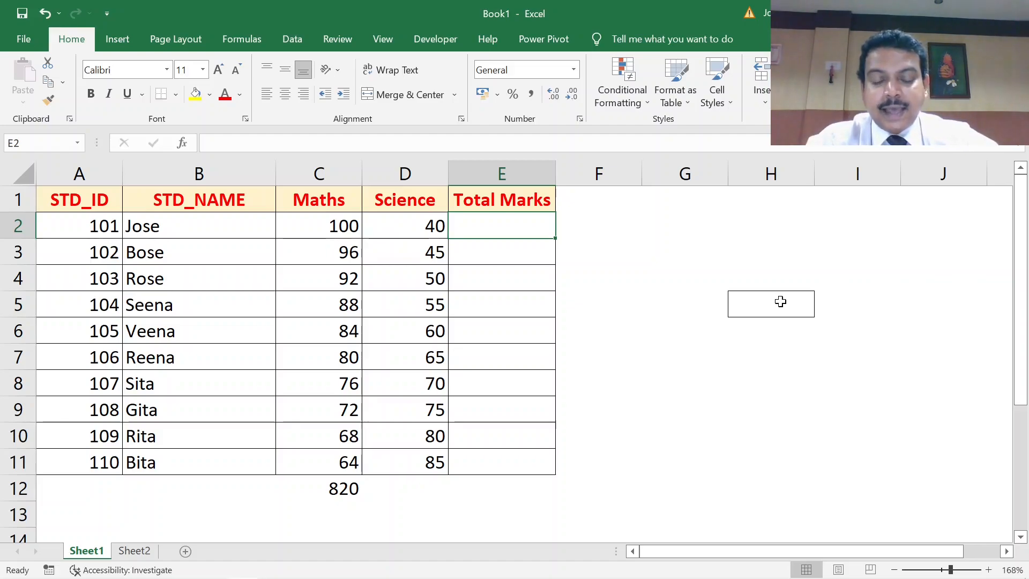
pyautogui.hotkey('alt', '=')
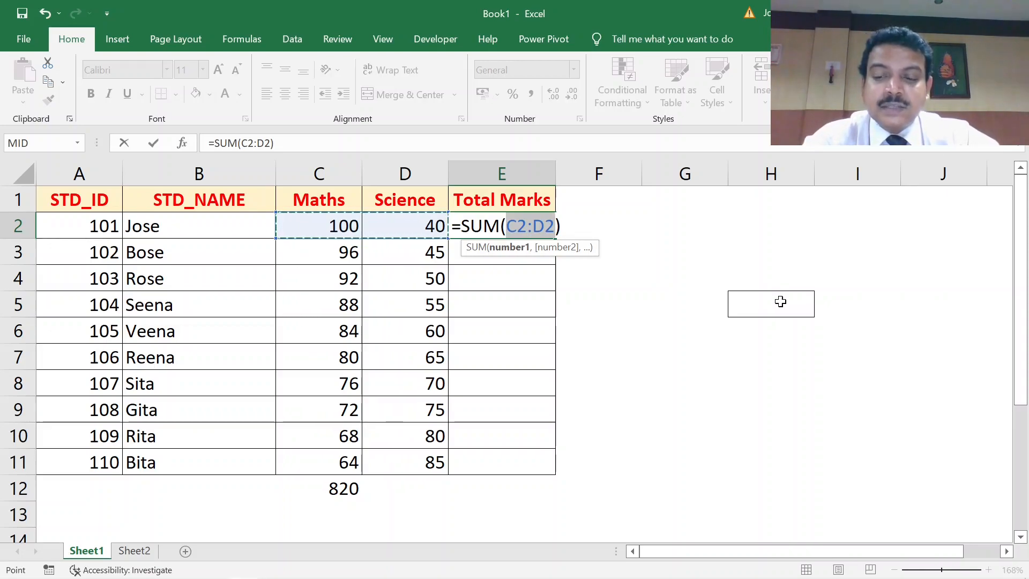
pyautogui.press('Return')
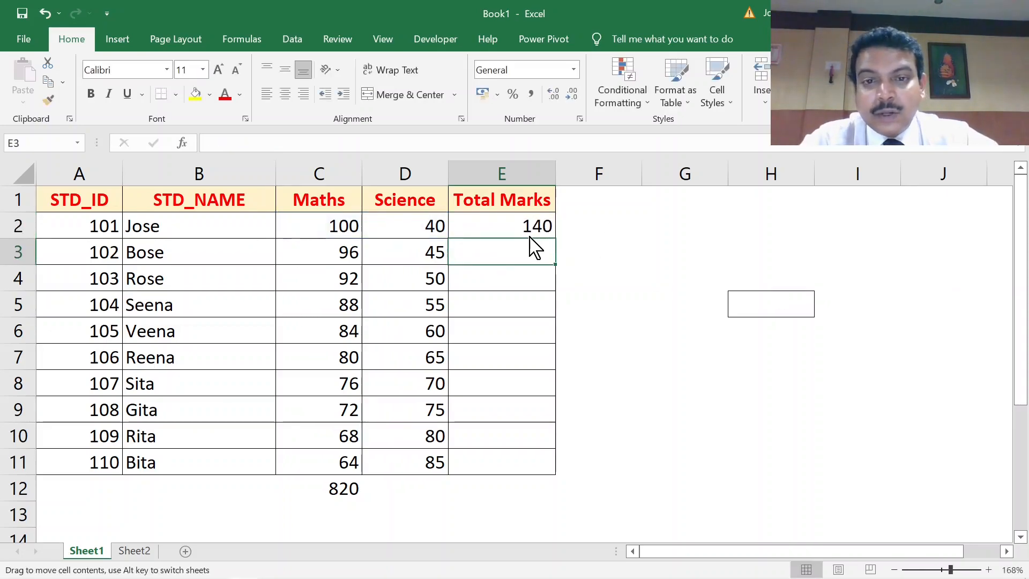
pyautogui.moveTo(524, 233)
pyautogui.mouseDown()
pyautogui.moveTo(551, 242)
pyautogui.moveTo(542, 229)
pyautogui.mouseUp()
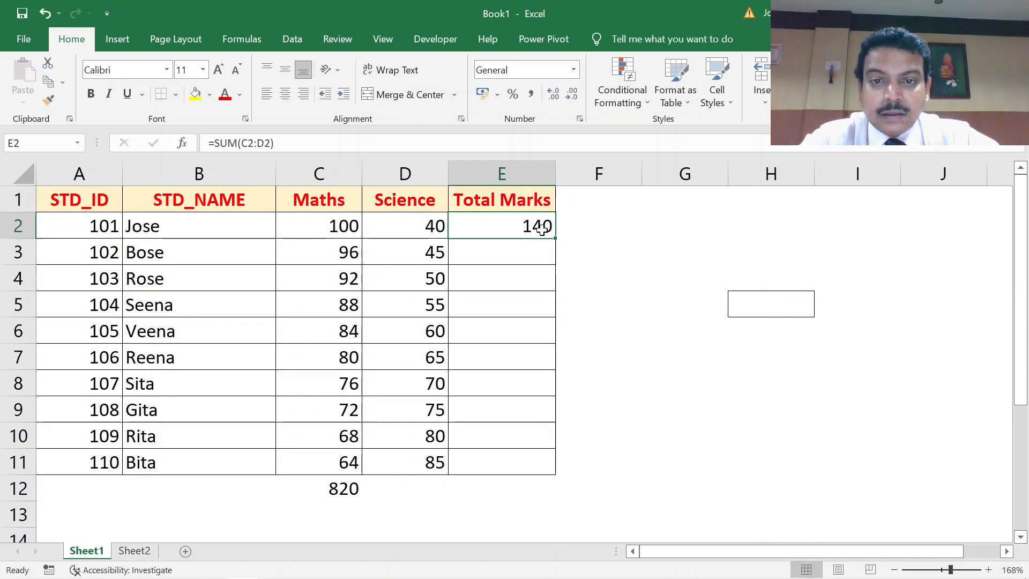
pyautogui.doubleClick(554, 236)
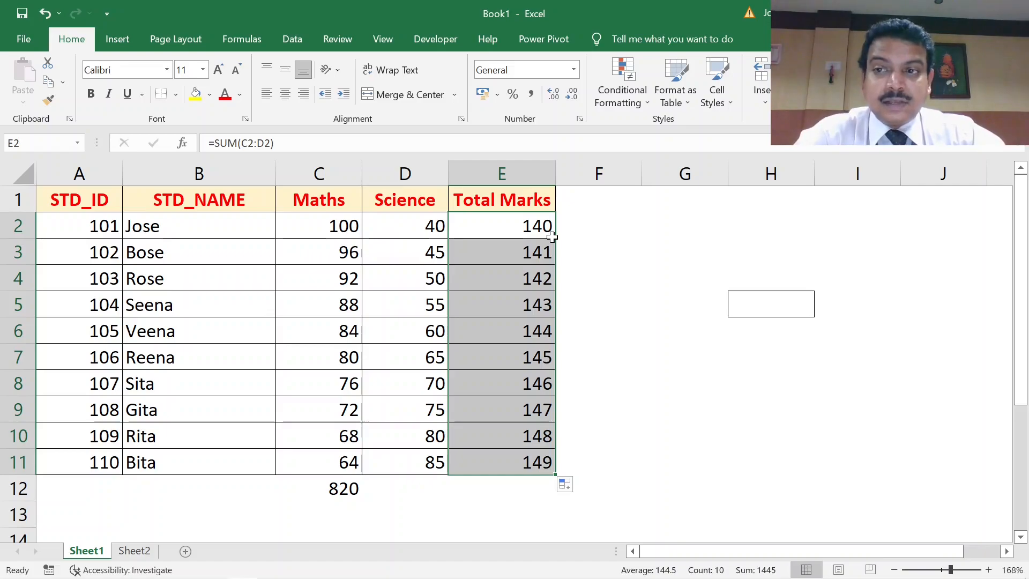
pyautogui.click(622, 223)
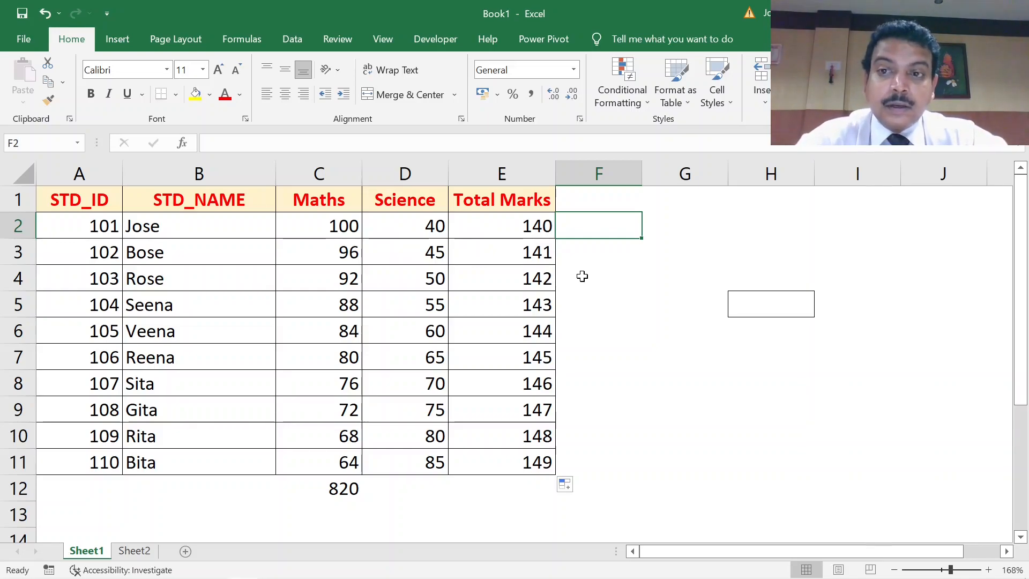
# Total the Science marks in D12 using AutoSum over D2:D11, clear the cell, and insert the same AutoSum again.
pyautogui.click(417, 483)
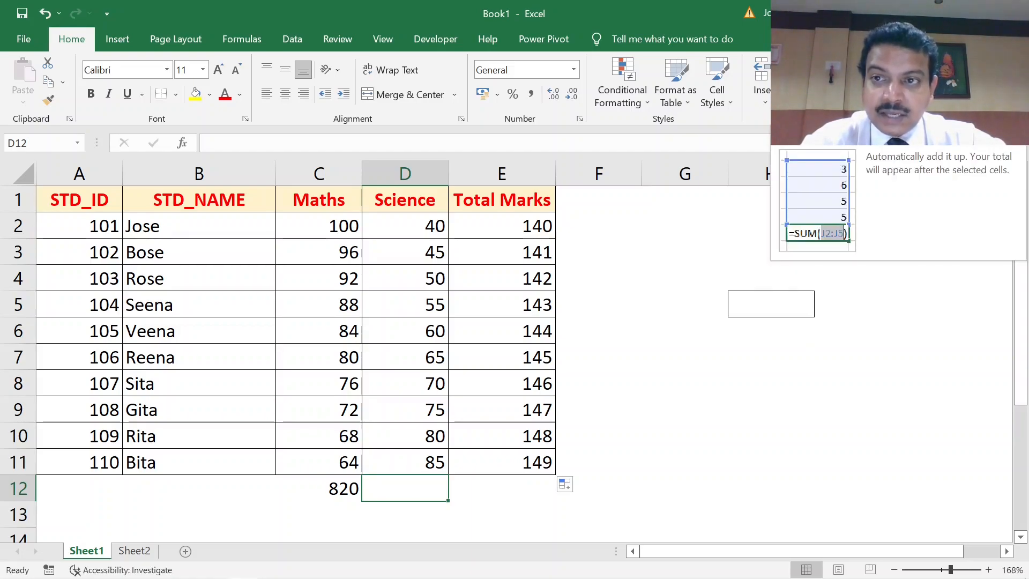
pyautogui.hotkey('alt', '=')
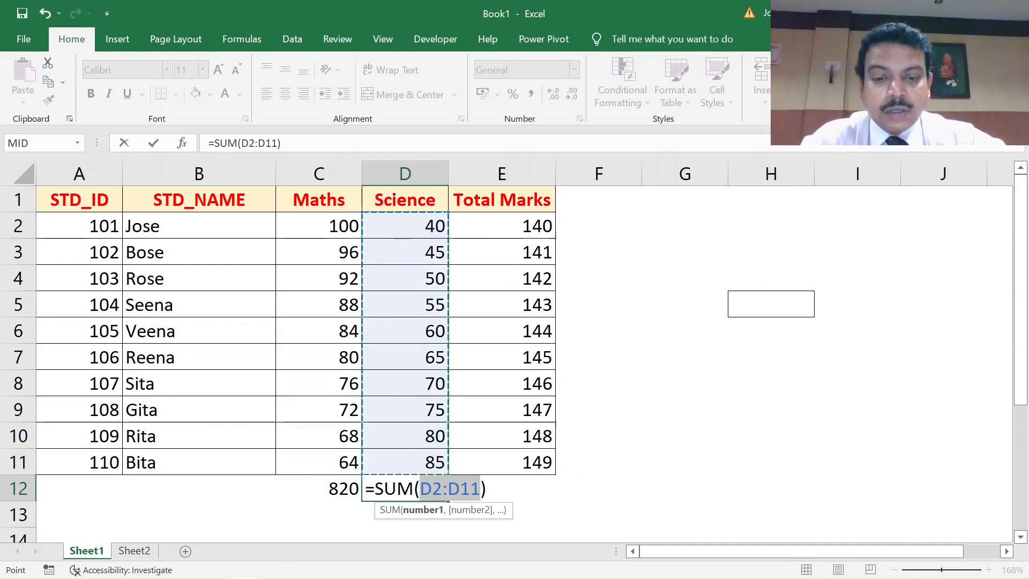
pyautogui.press('Return')
pyautogui.press('Up')
pyautogui.press('Delete')
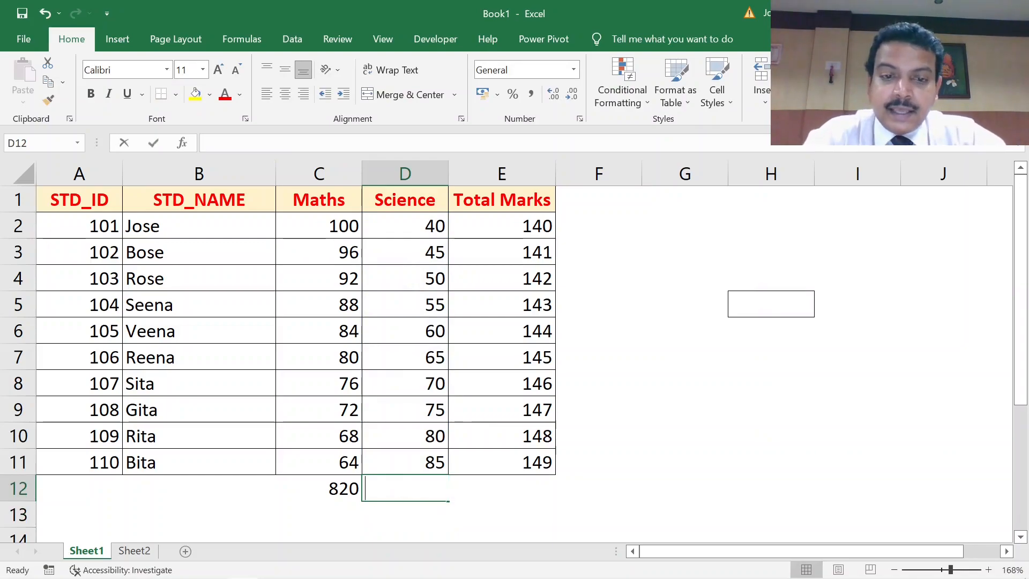
pyautogui.hotkey('alt', '=')
pyautogui.press('Return')
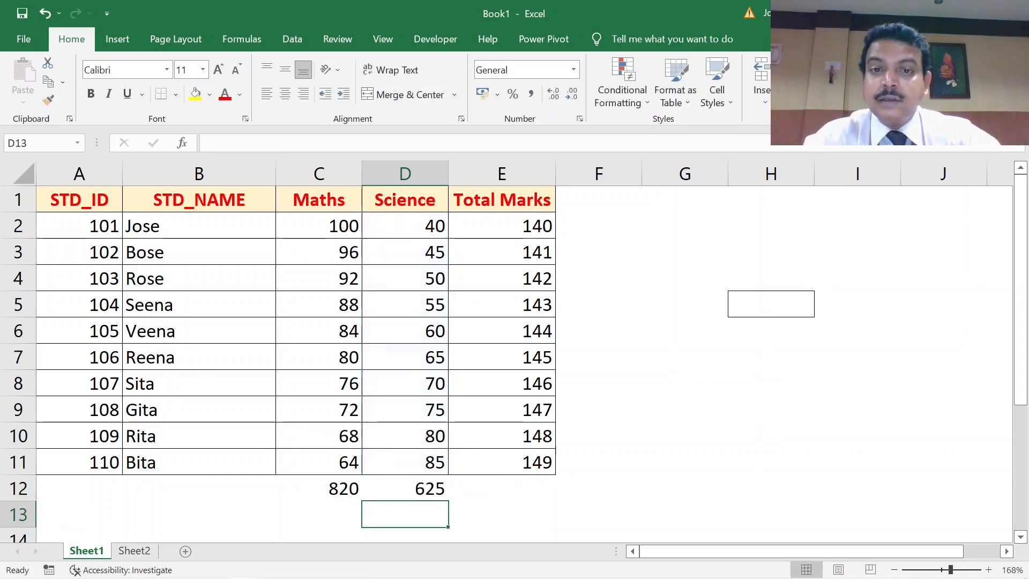